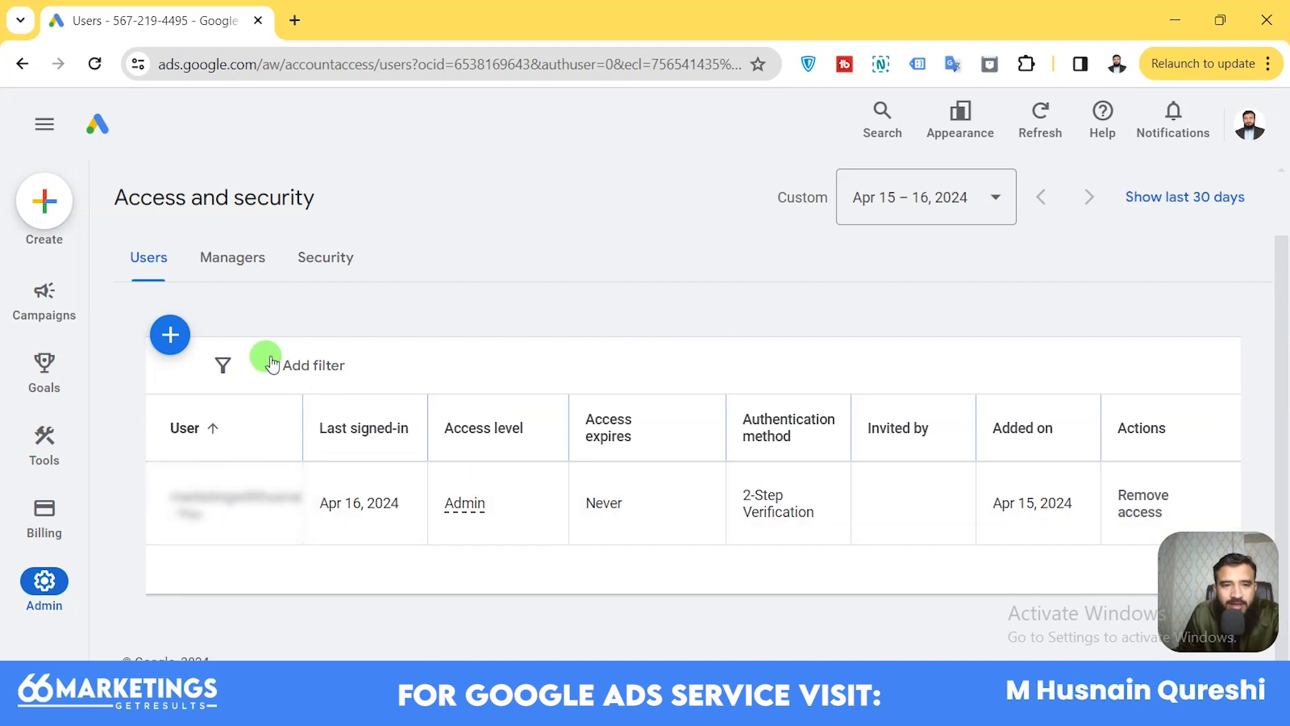
# Open Admin > Access and security to list the account's single Admin user.
pyautogui.click(174, 339)
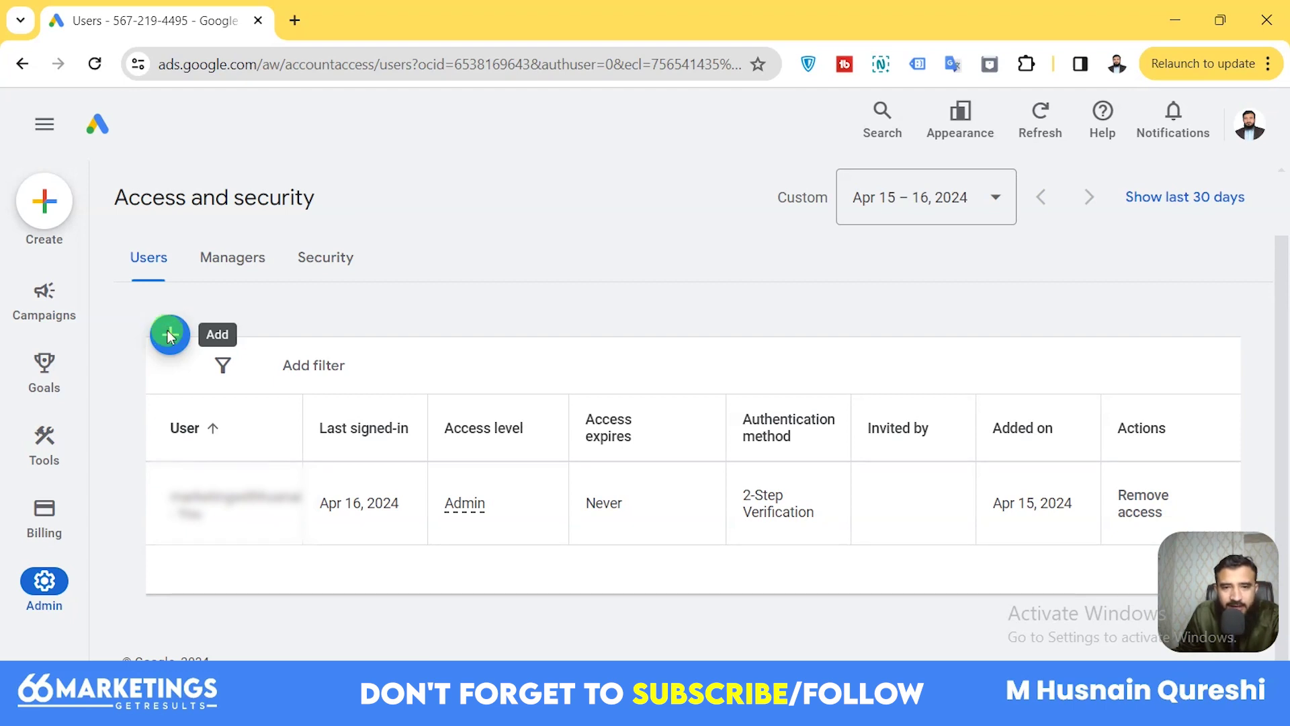
# Start a new user invitation and view the Access Expires options.
pyautogui.click(169, 336)
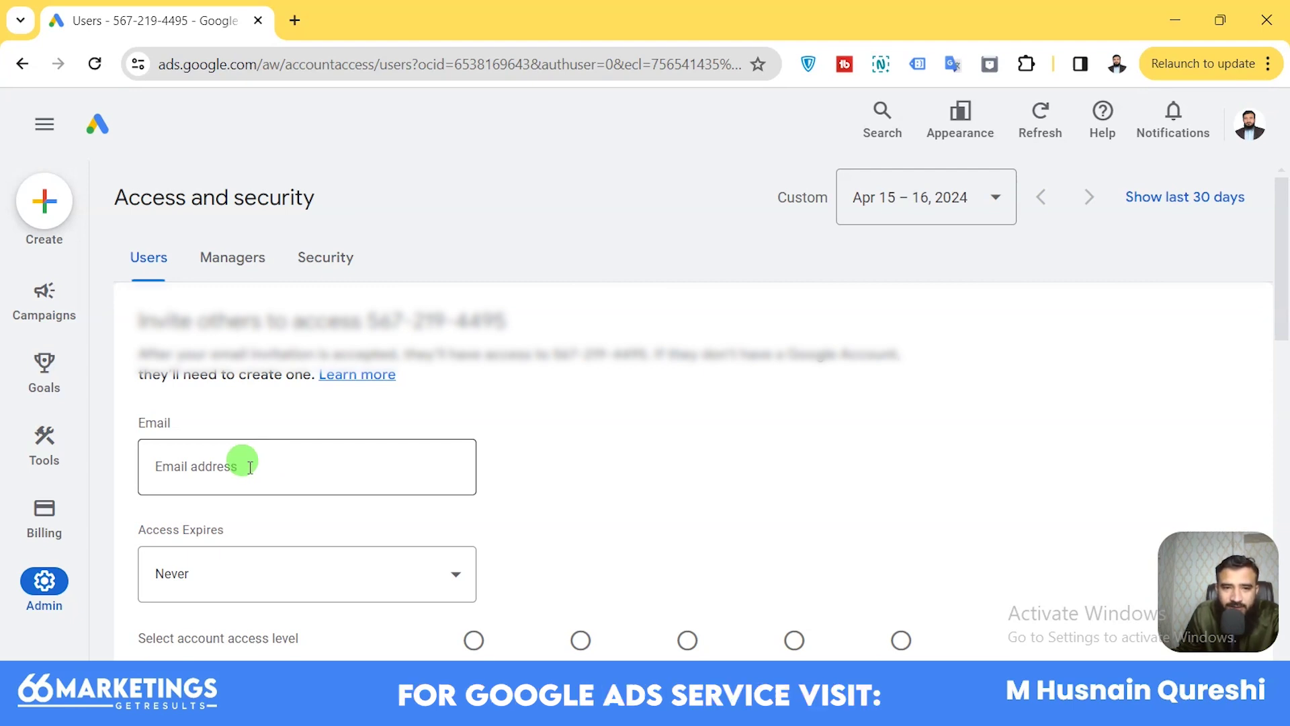
pyautogui.scroll(-2, 629, 445)
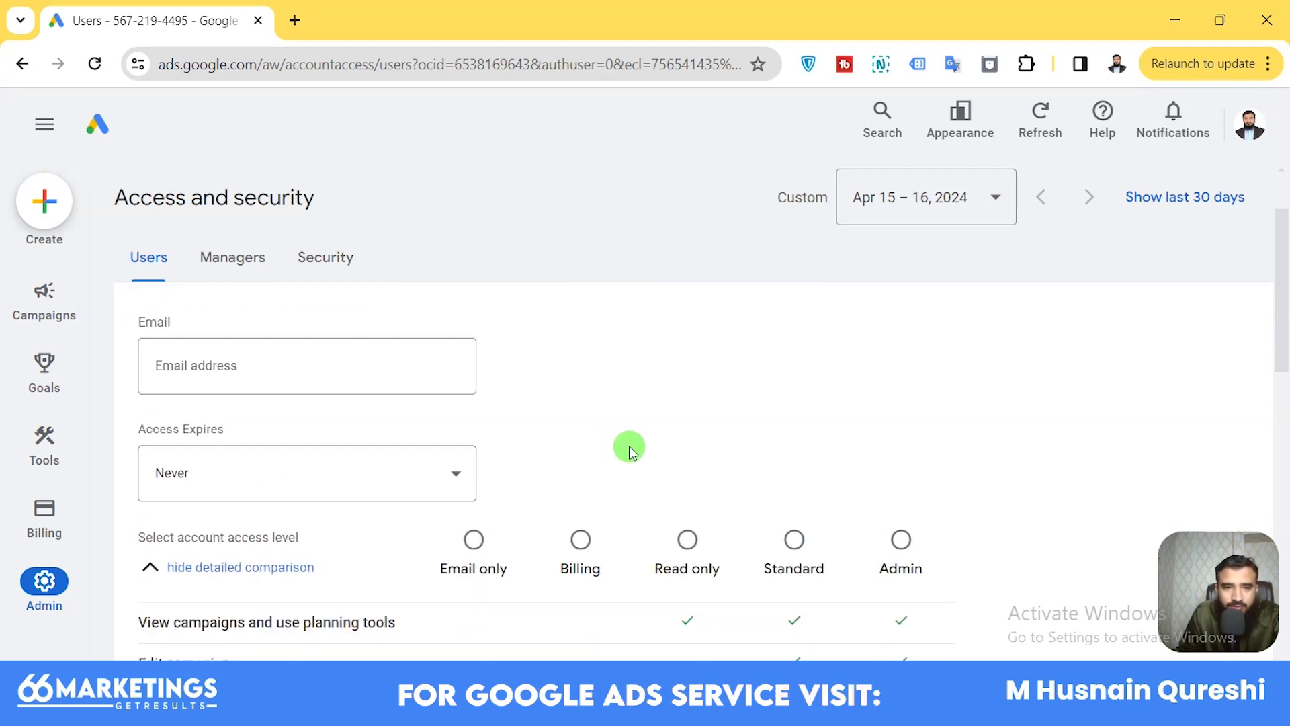
pyautogui.click(300, 482)
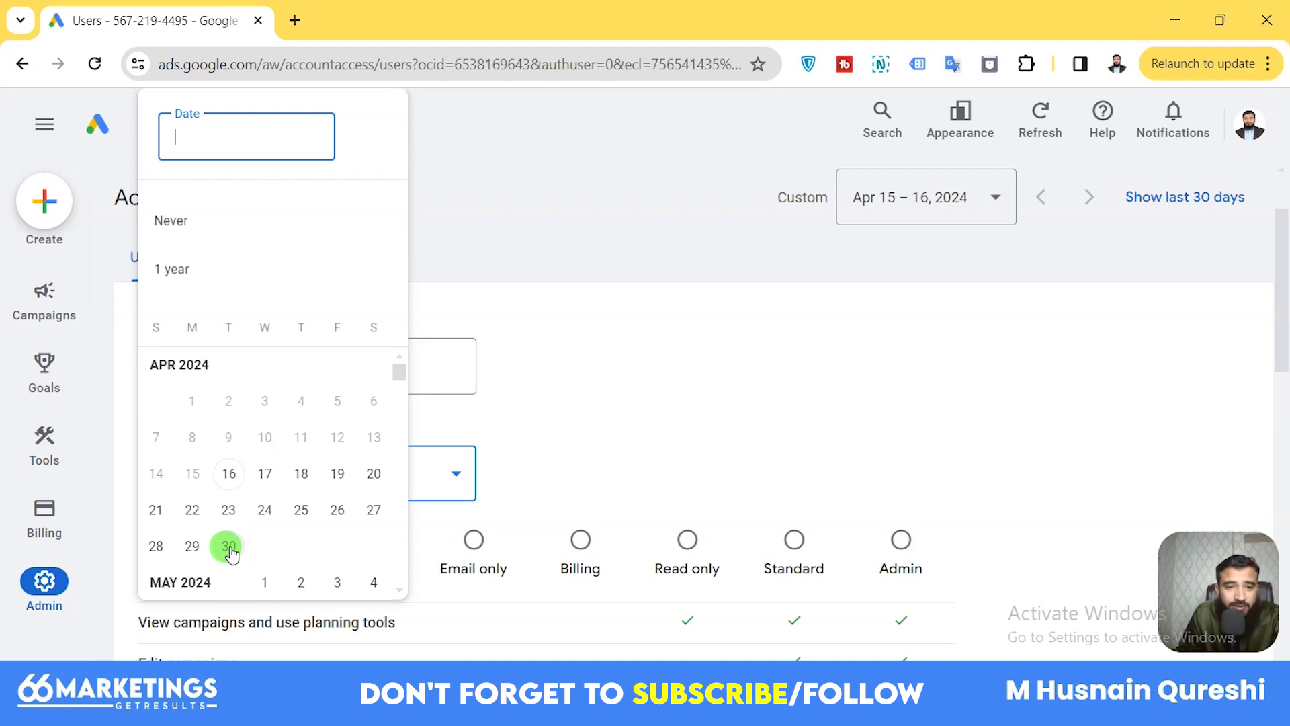
# Leave access expiry at Never and begin entering the invitee's Gmail address.
pyautogui.click(679, 415)
pyautogui.click(354, 363)
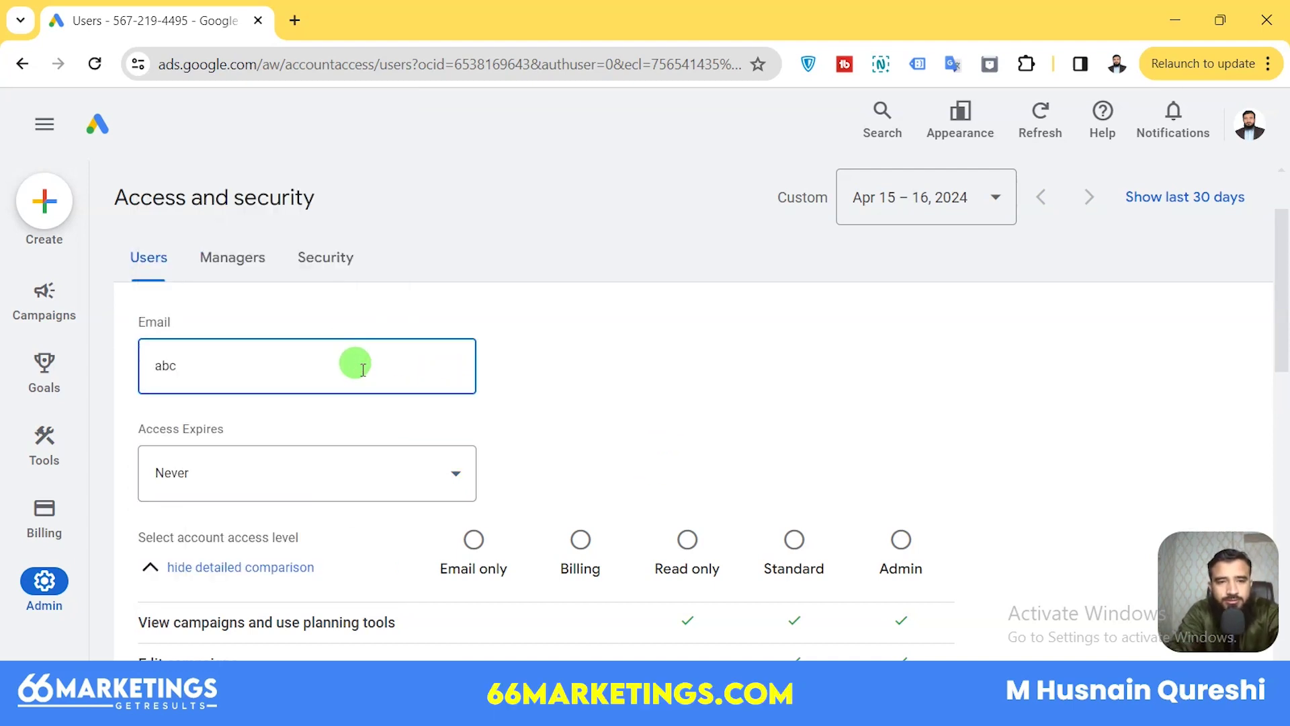
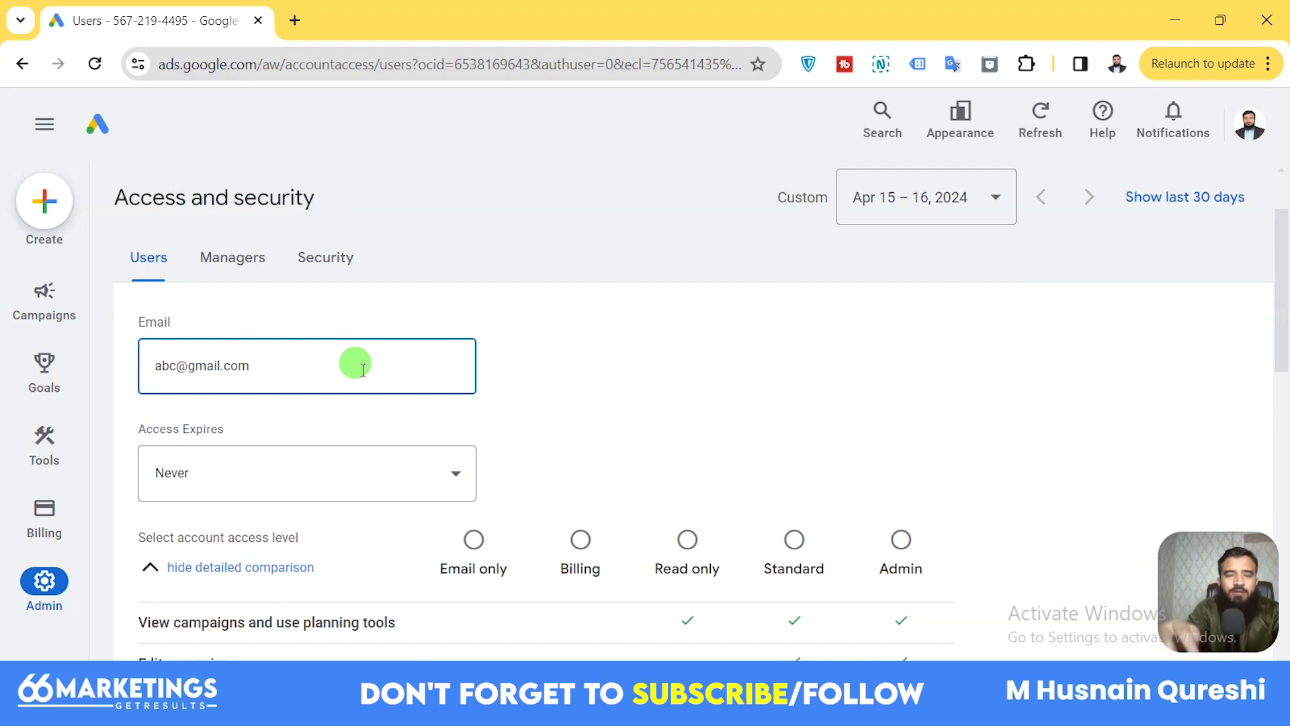
pyautogui.click(533, 354)
pyautogui.scroll(-2, 551, 354)
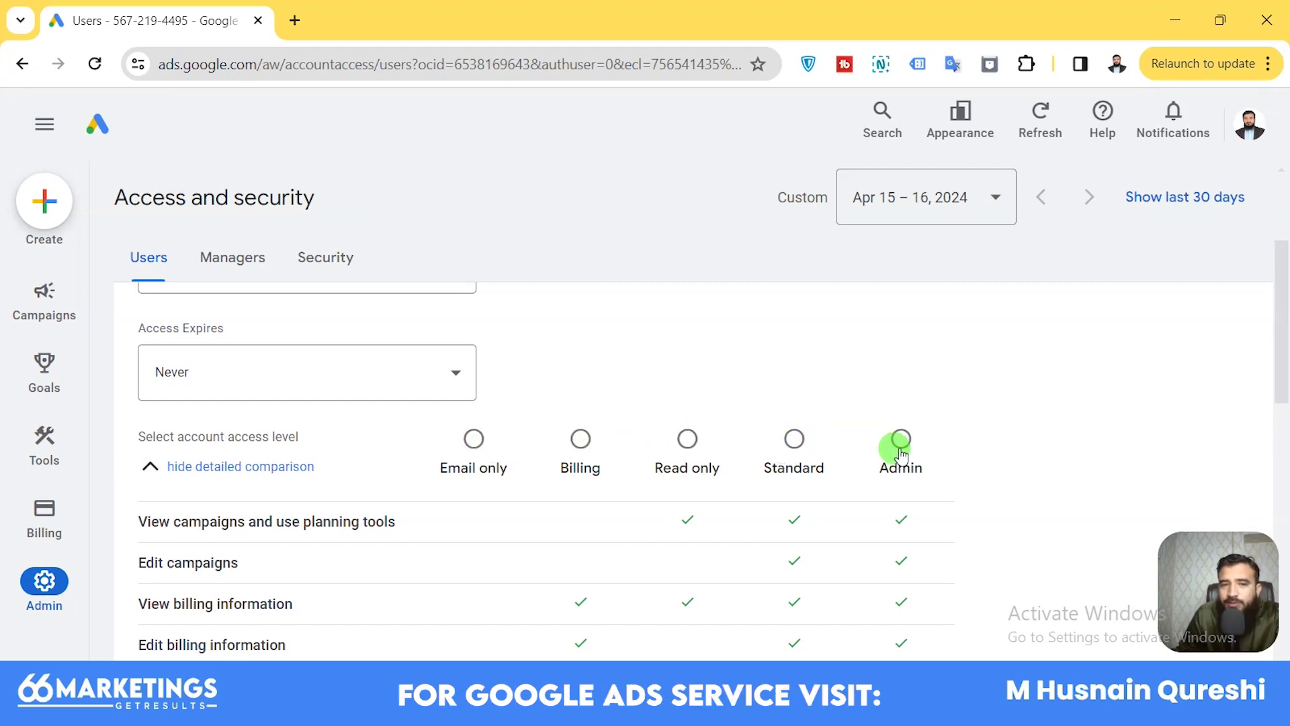
pyautogui.scroll(-6, 900, 454)
pyautogui.scroll(2, 900, 457)
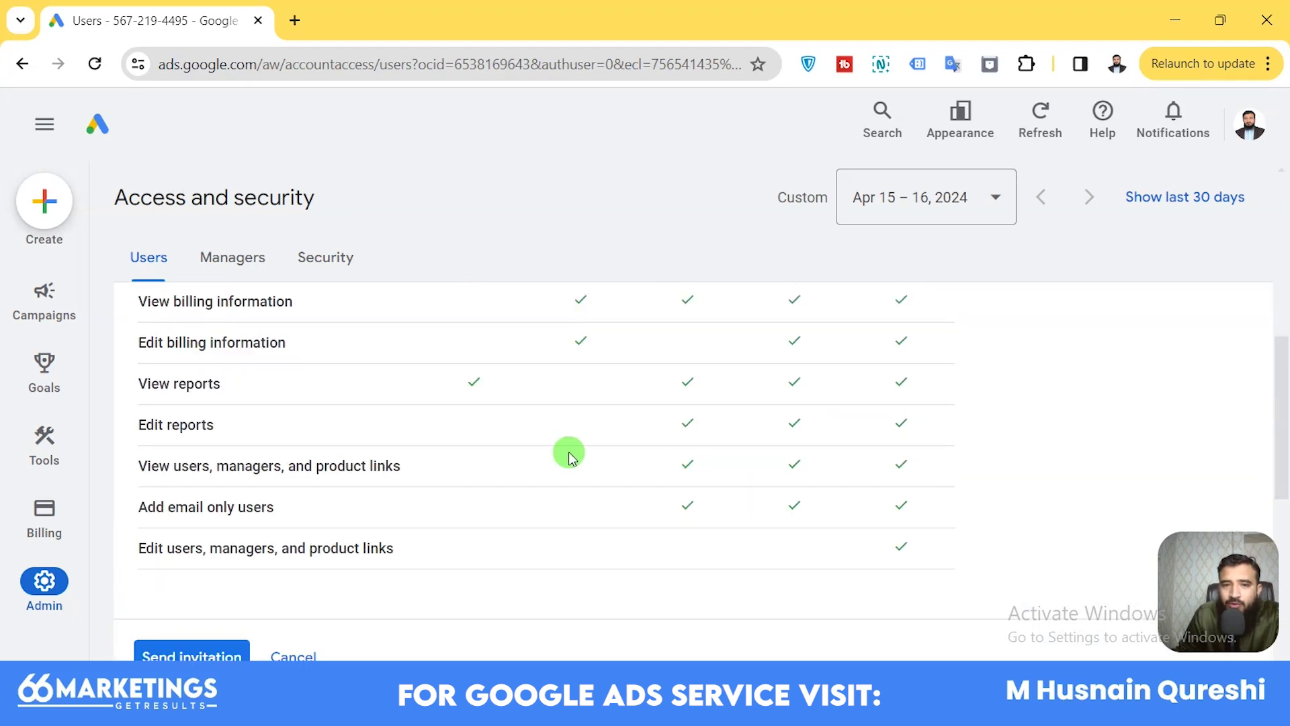
pyautogui.scroll(1, 551, 462)
pyautogui.scroll(1, 510, 486)
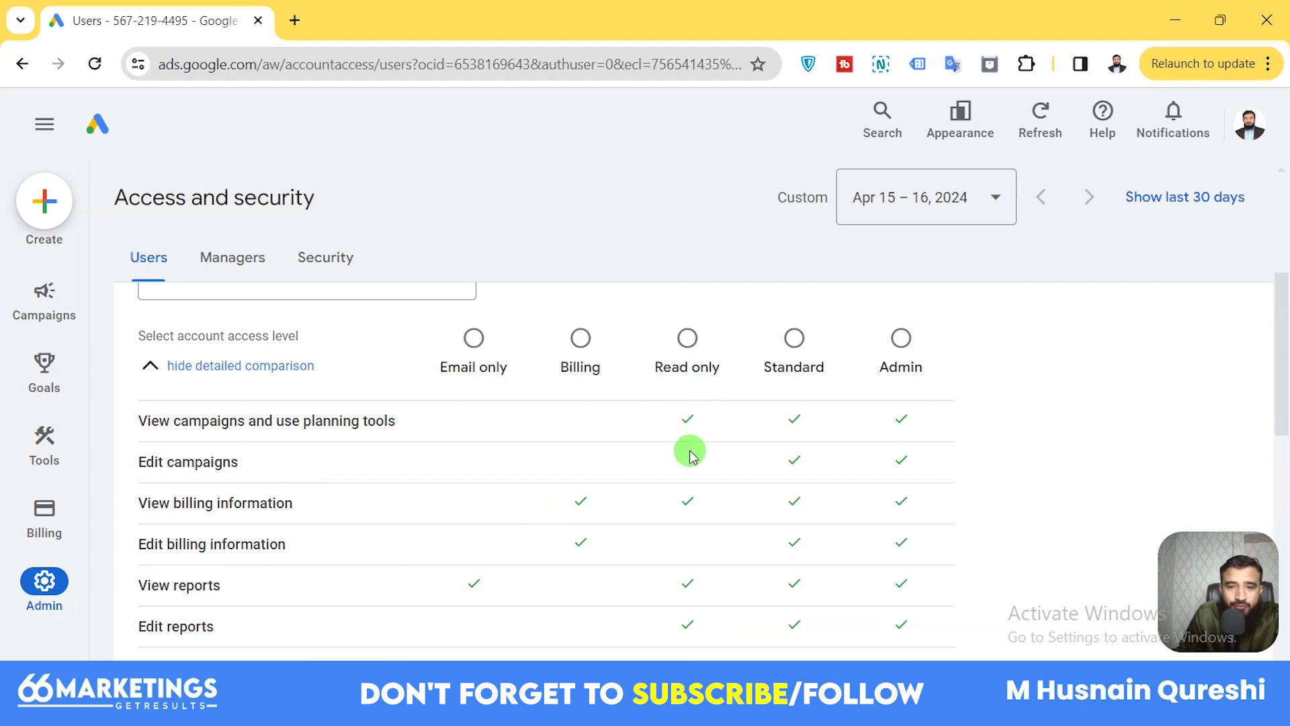
pyautogui.scroll(-5, 697, 585)
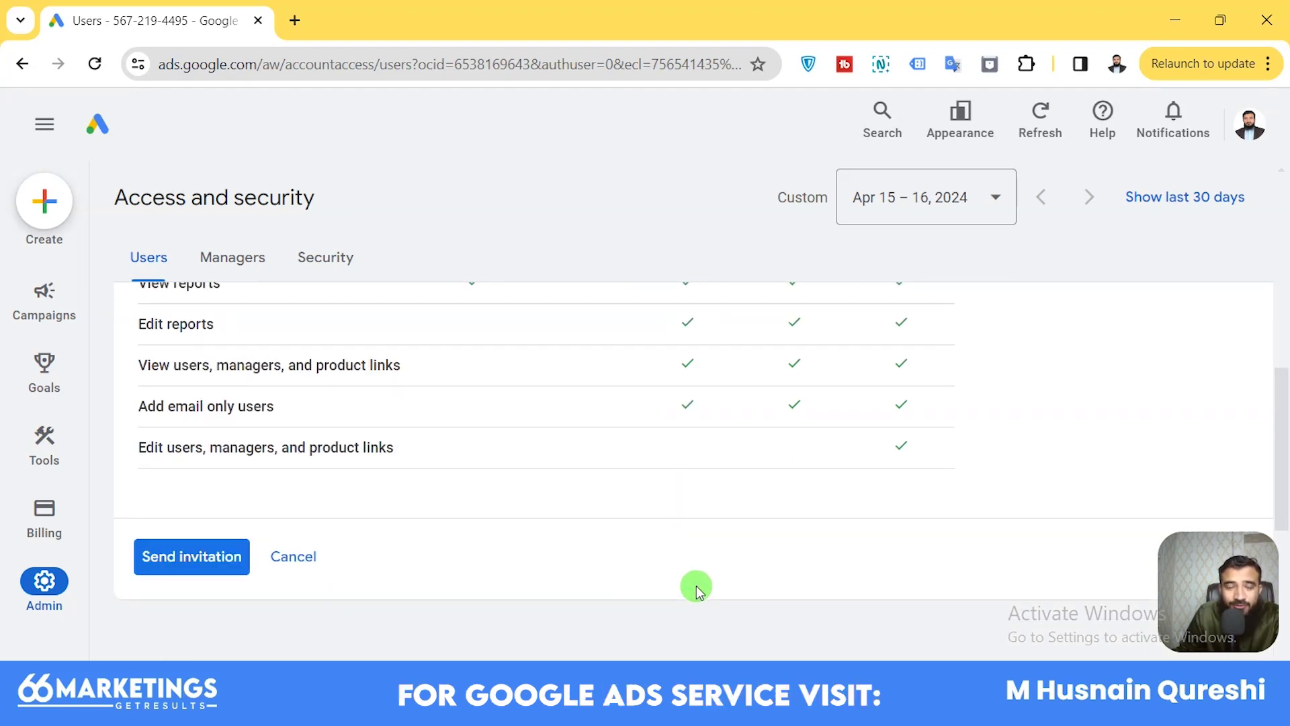
pyautogui.scroll(5, 757, 437)
pyautogui.scroll(1, 790, 421)
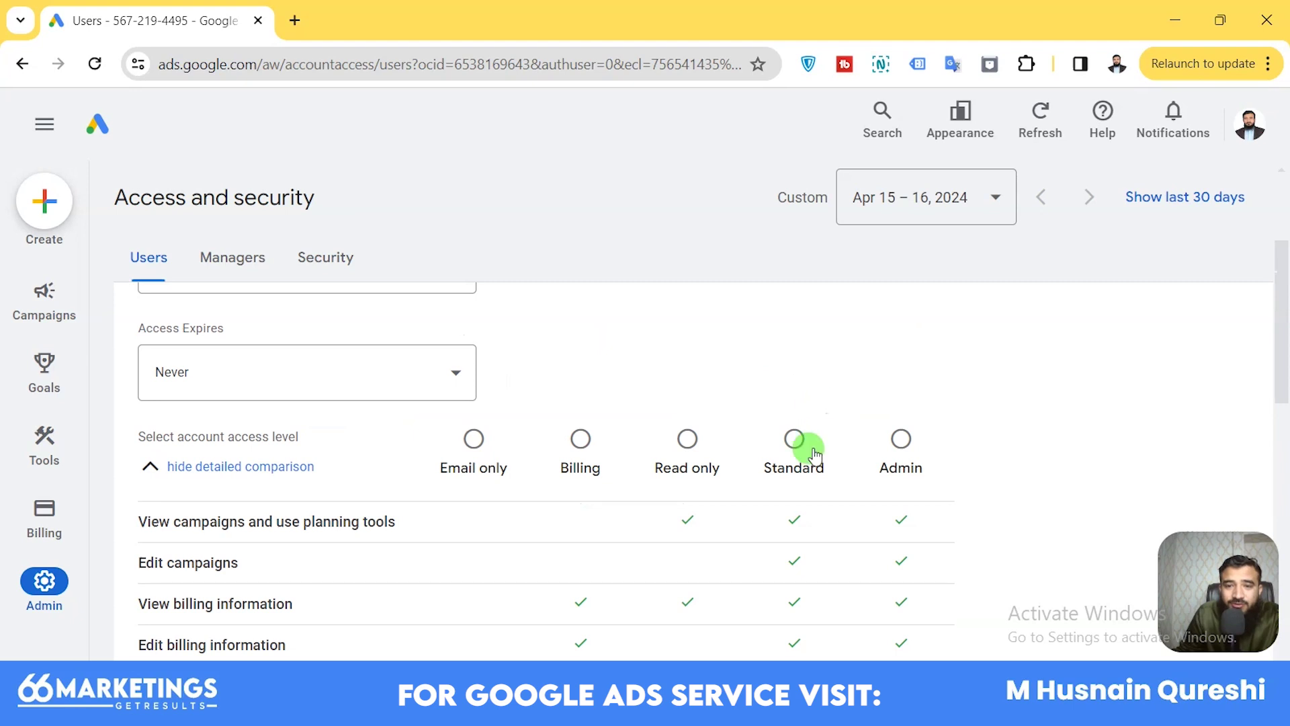
pyautogui.scroll(-3, 798, 524)
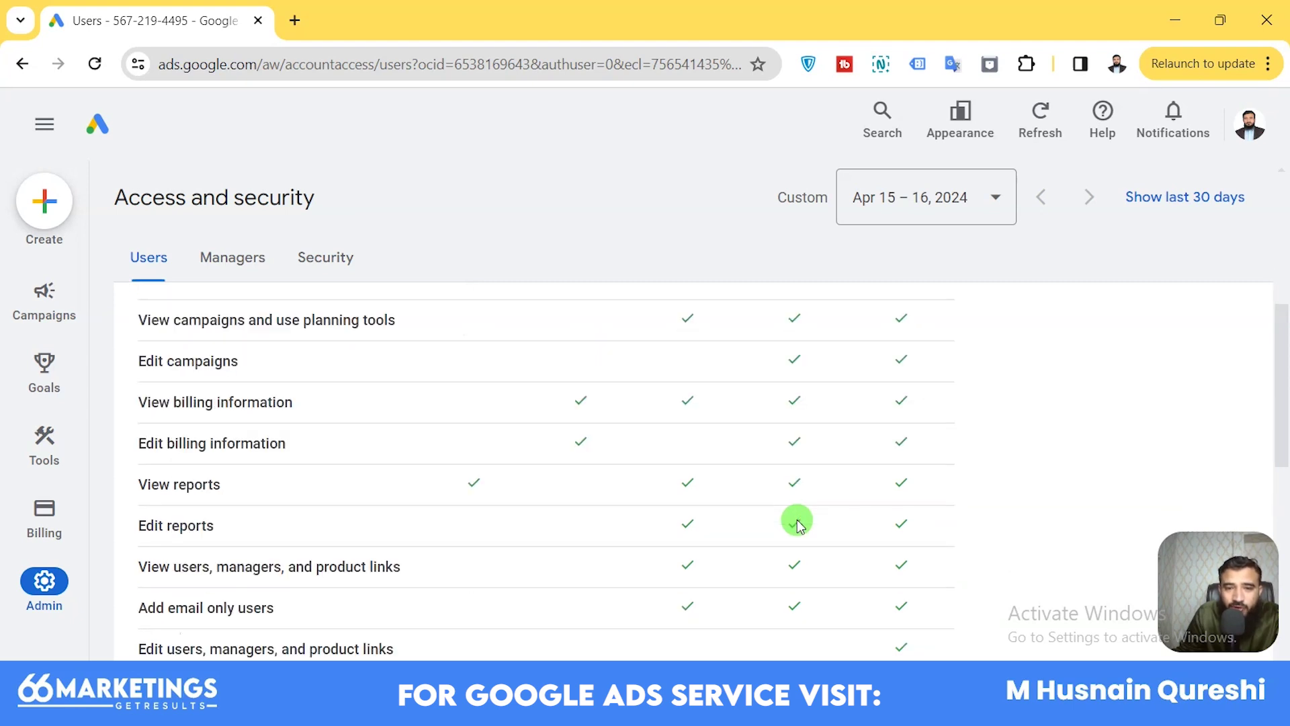
pyautogui.scroll(-2, 798, 524)
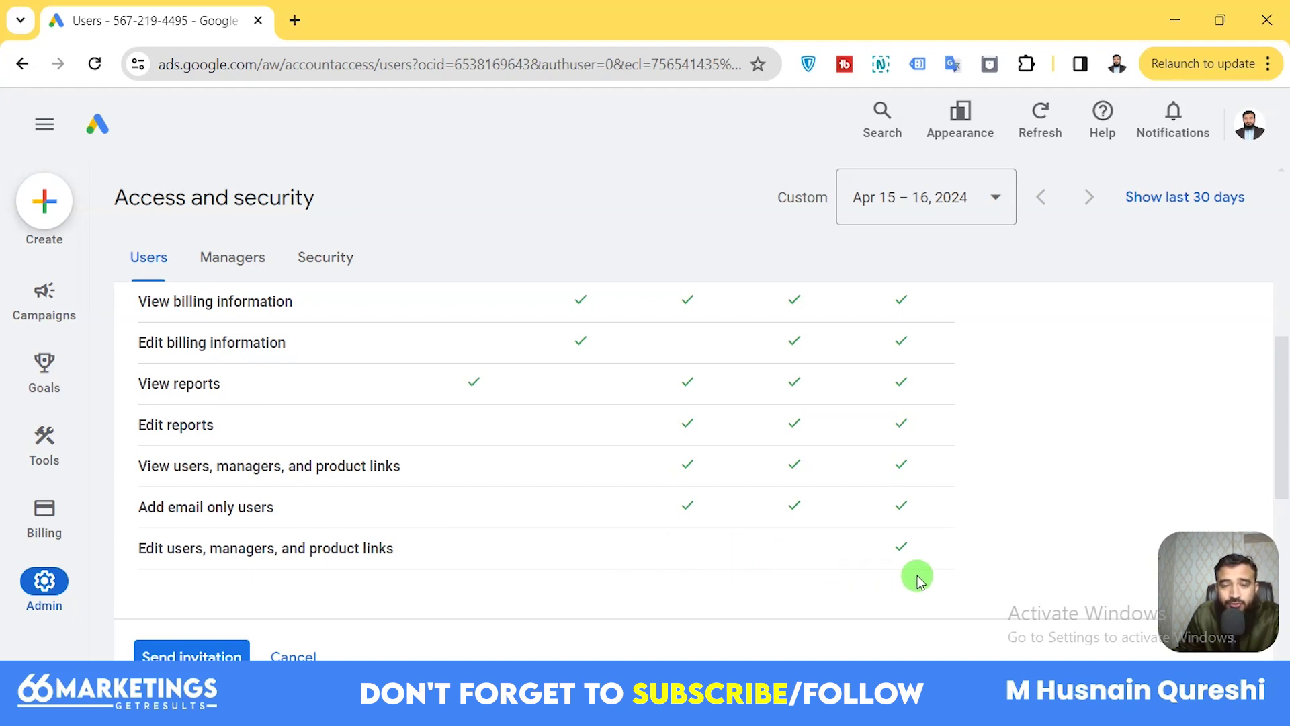
pyautogui.scroll(5, 916, 575)
pyautogui.scroll(-5, 926, 590)
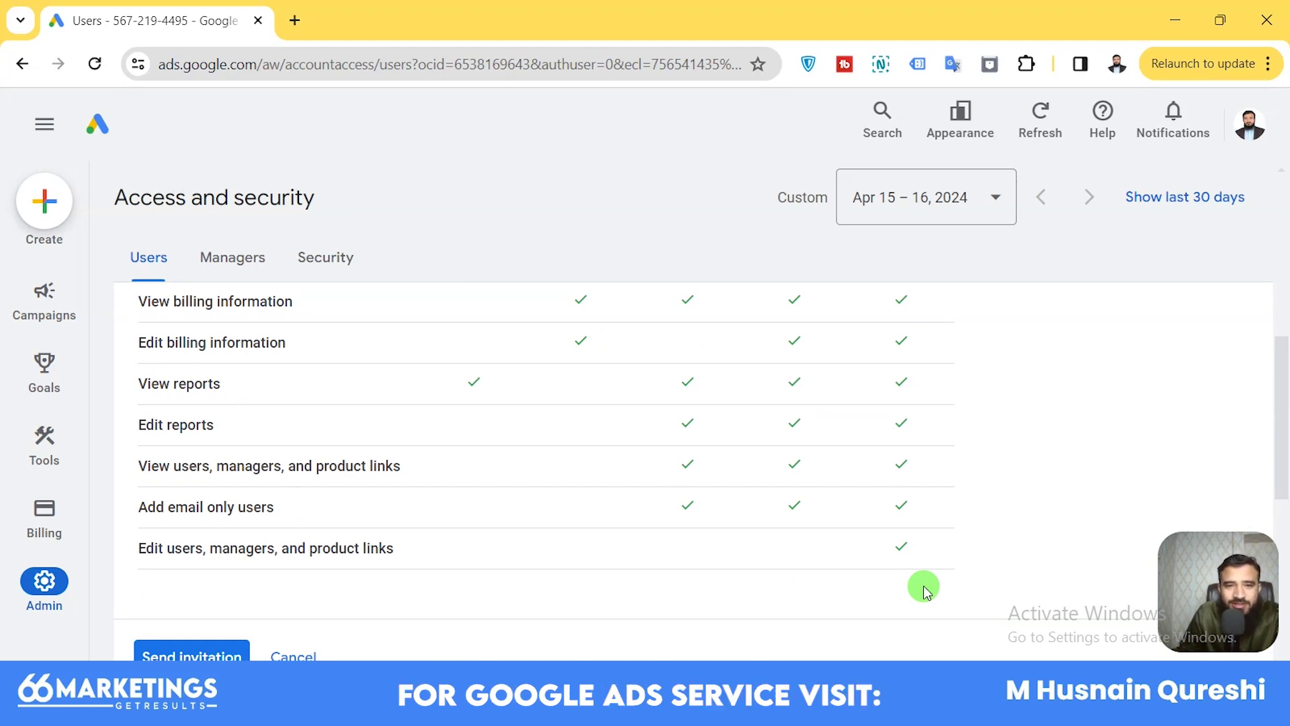
pyautogui.scroll(7, 925, 590)
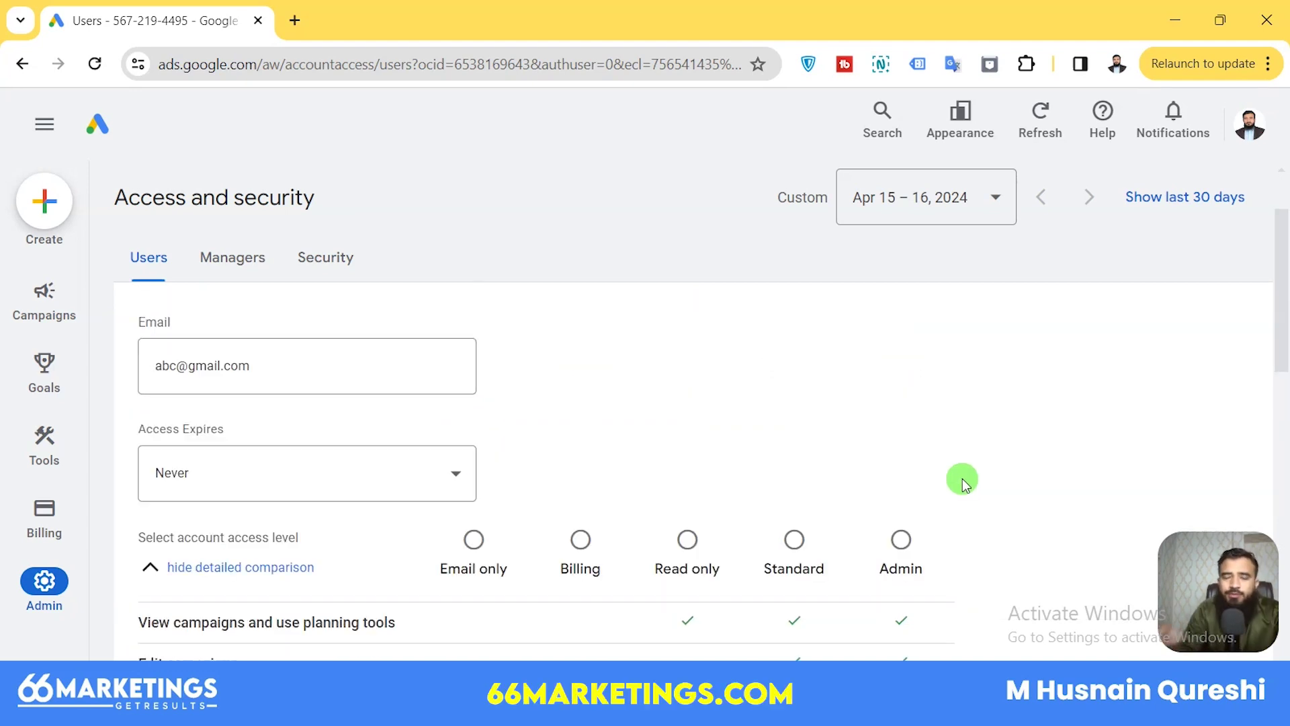
# Scroll through the invitation form to reach the Send invitation button.
pyautogui.scroll(-3, 963, 479)
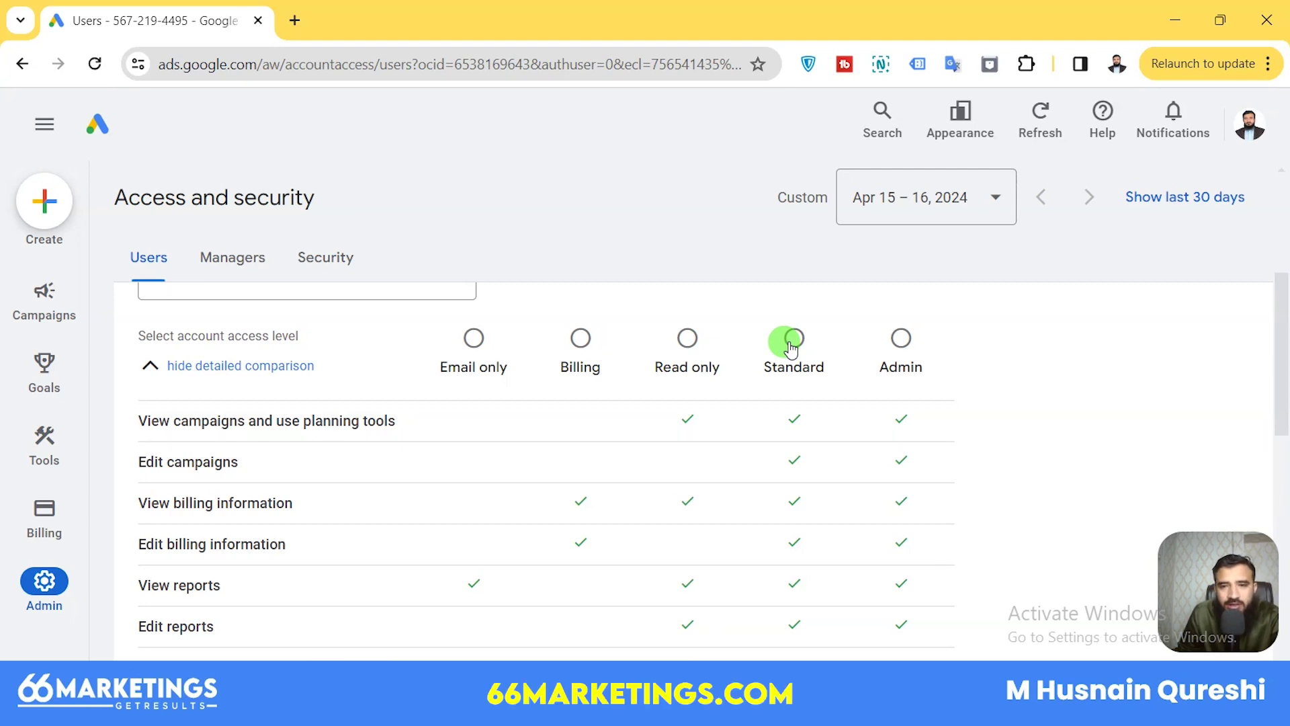
pyautogui.scroll(-5, 792, 344)
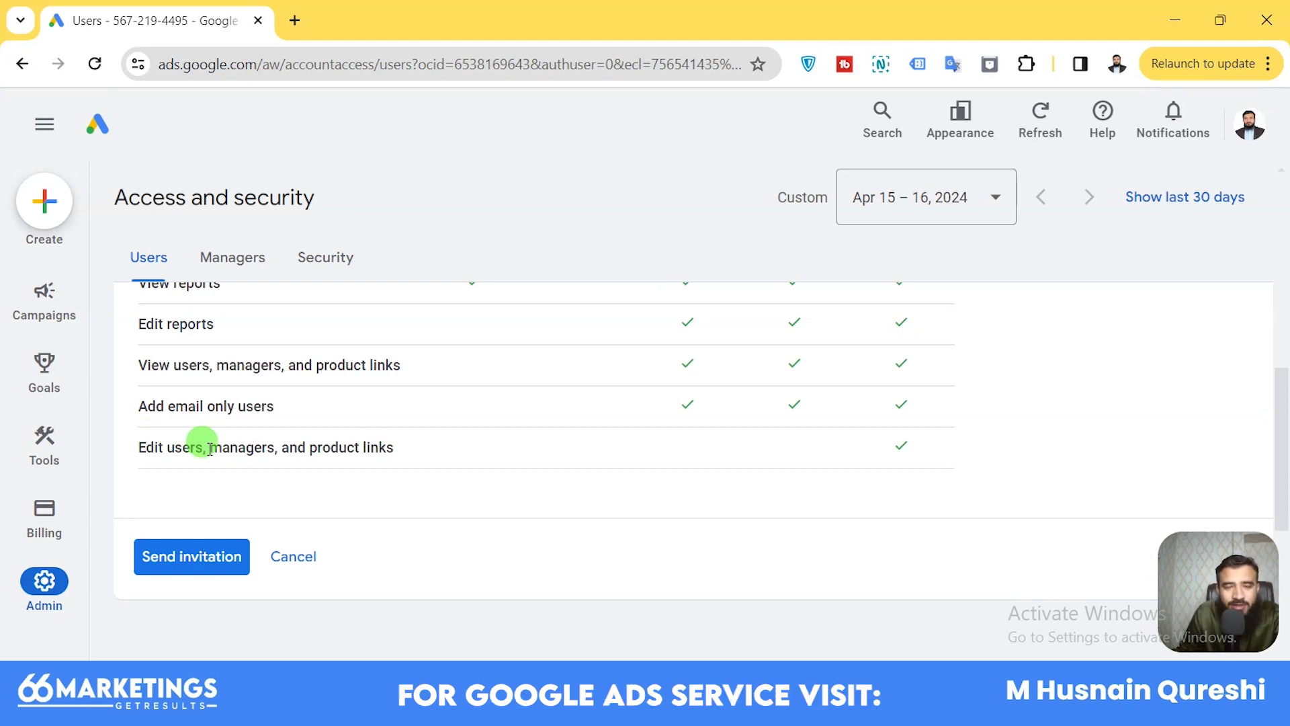
pyautogui.scroll(8, 913, 477)
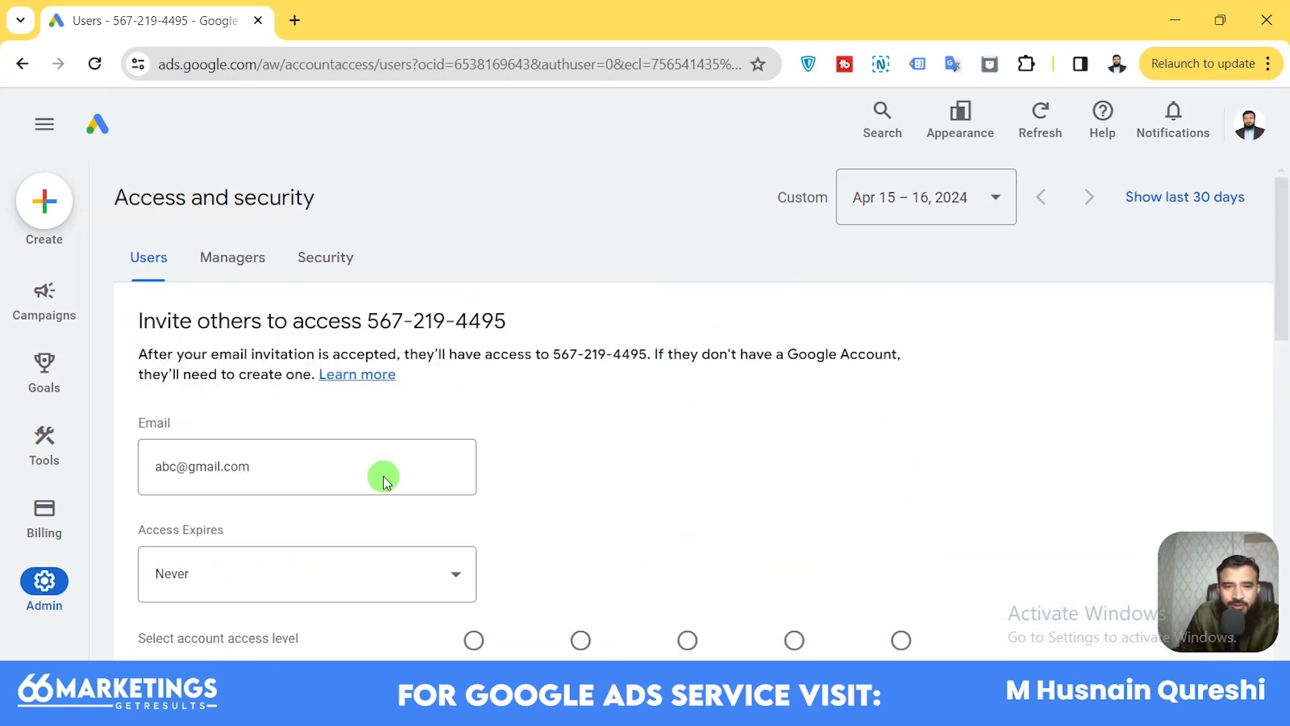
pyautogui.scroll(-2, 672, 484)
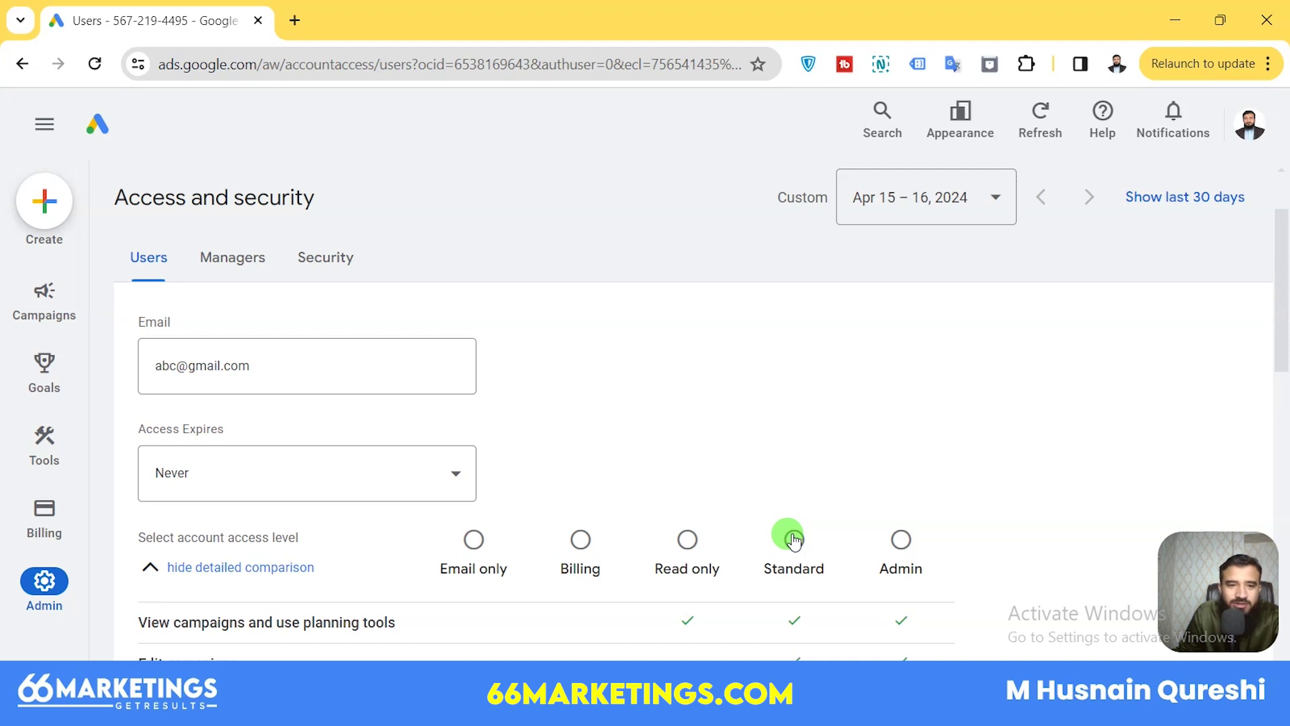
pyautogui.scroll(2, 623, 449)
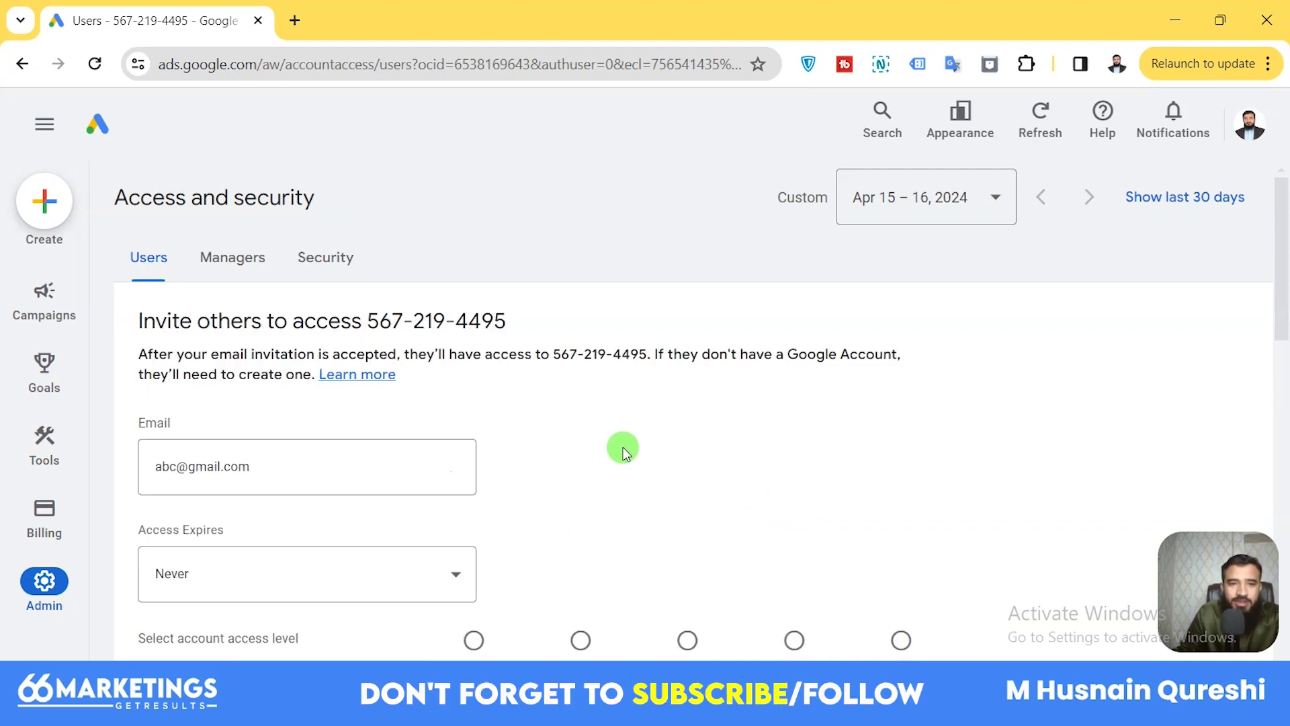
pyautogui.scroll(-10, 623, 449)
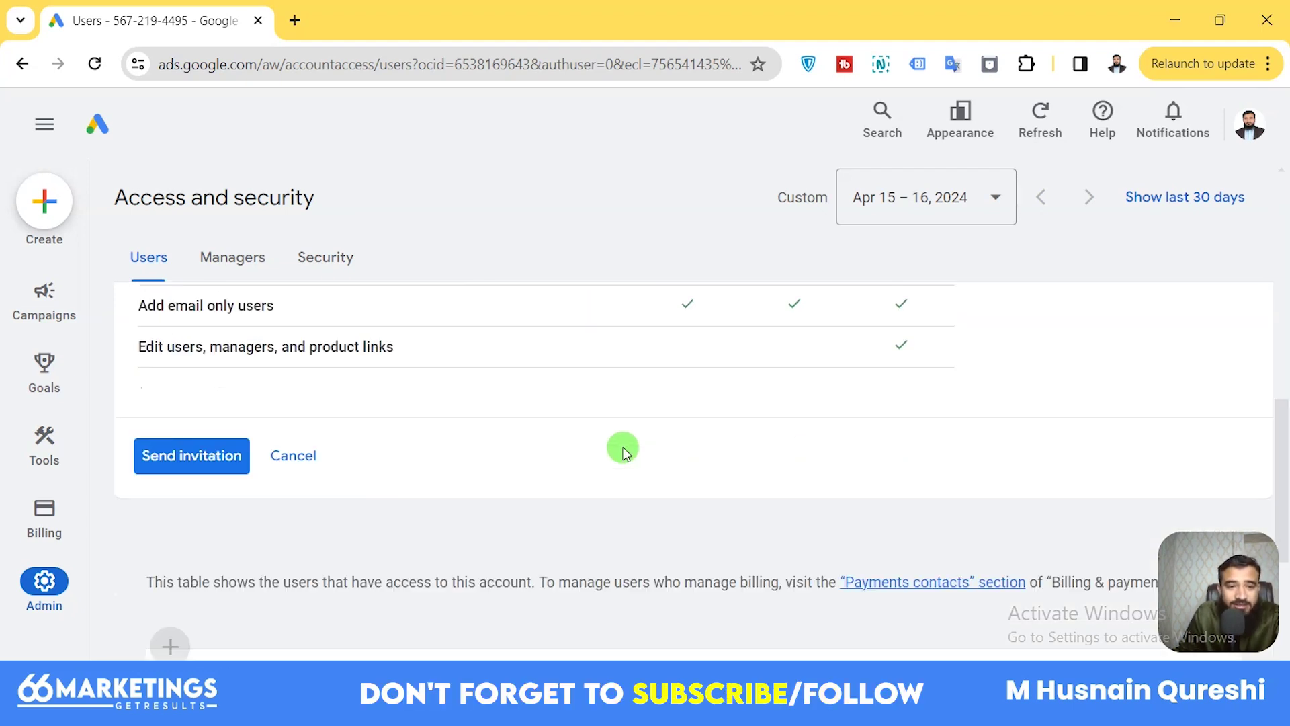
# Choose Standard access and send the invitation to the invitee's e-mail address.
pyautogui.click(171, 455)
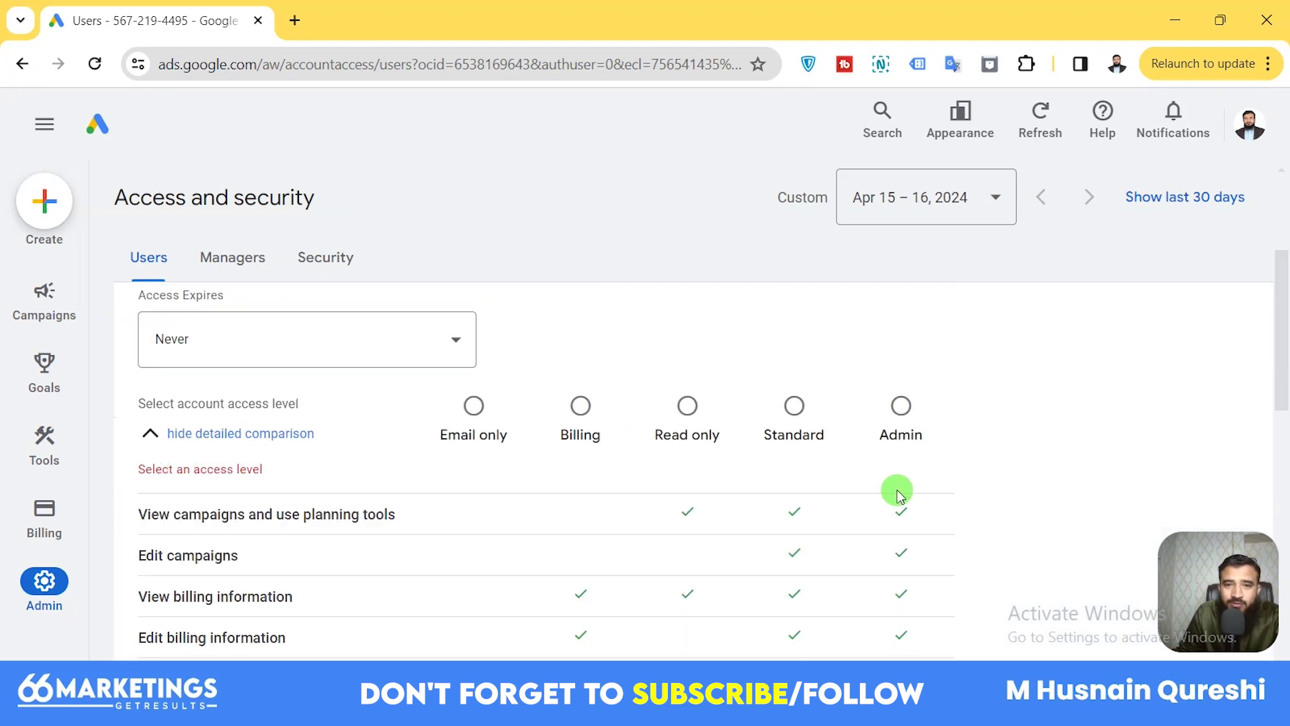
pyautogui.click(791, 407)
pyautogui.scroll(-5, 714, 447)
pyautogui.click(190, 623)
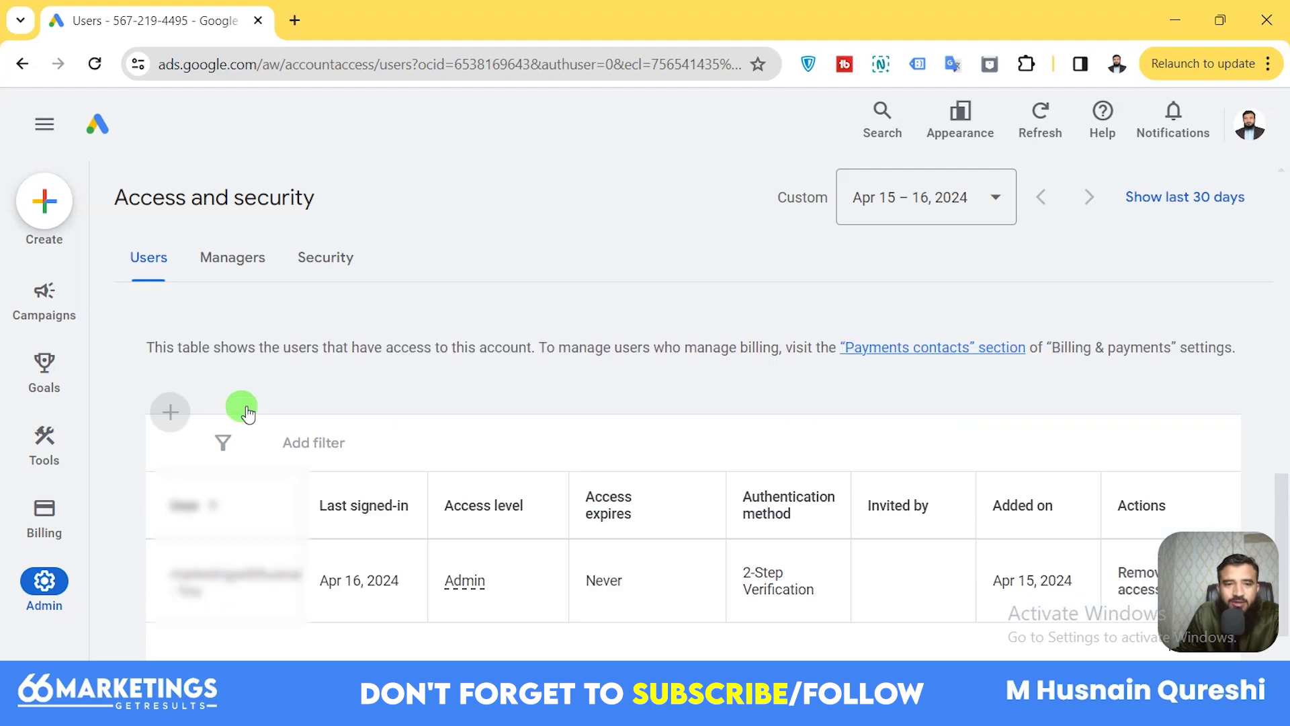
pyautogui.scroll(3, 222, 429)
pyautogui.click(184, 362)
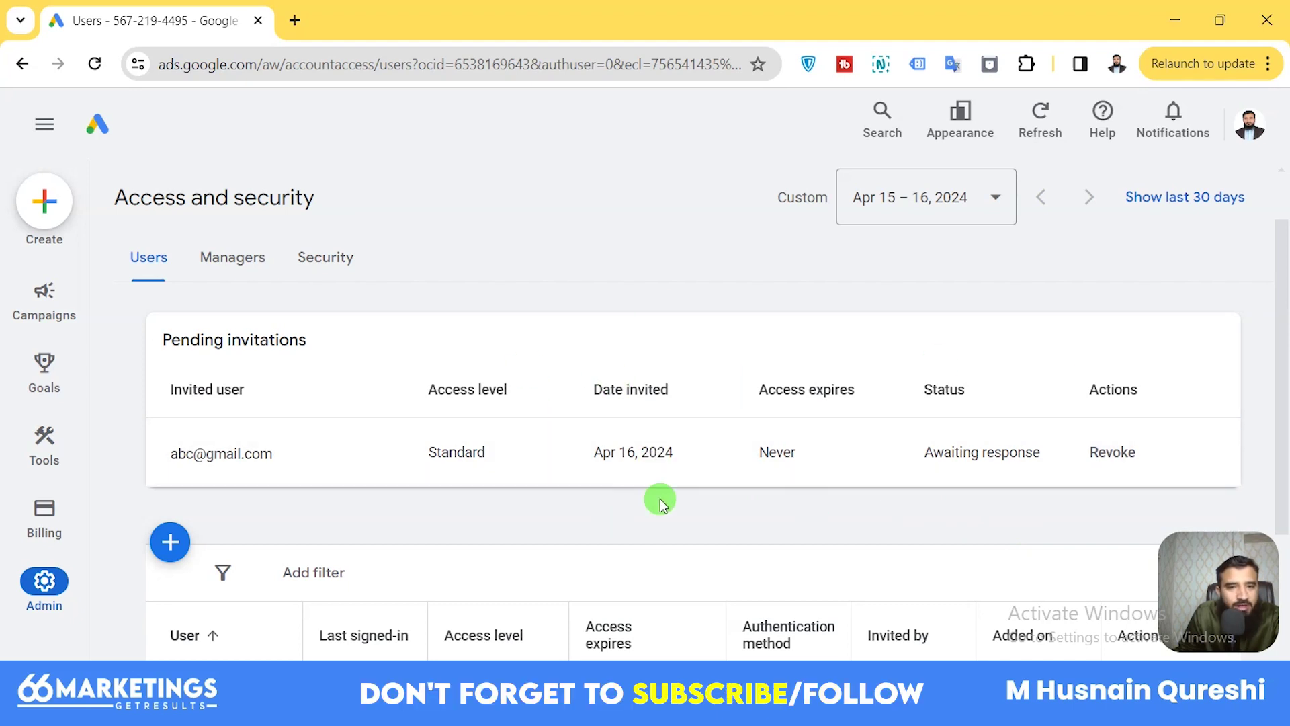
# Revoke the invitee's pending invitation and confirm the revocation.
pyautogui.click(1115, 455)
pyautogui.click(881, 443)
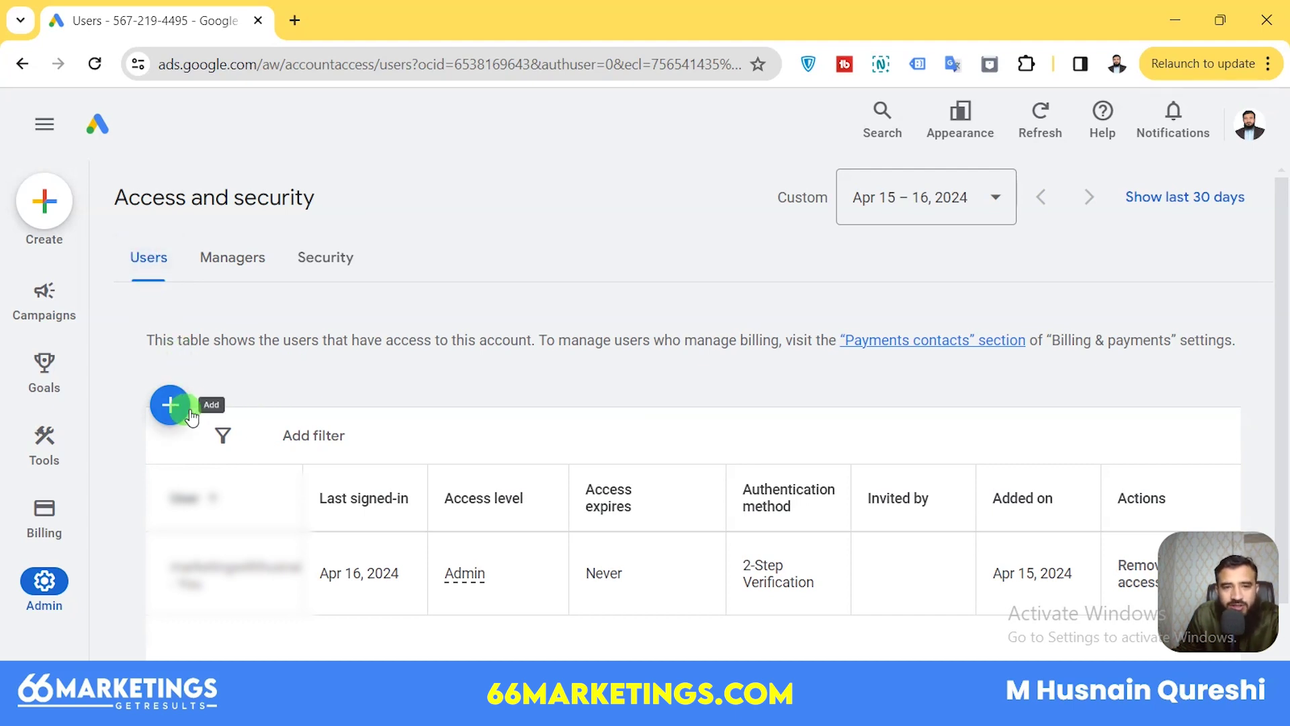
# Switch to the Security tab and expand the Allowed domains setting.
pyautogui.click(320, 269)
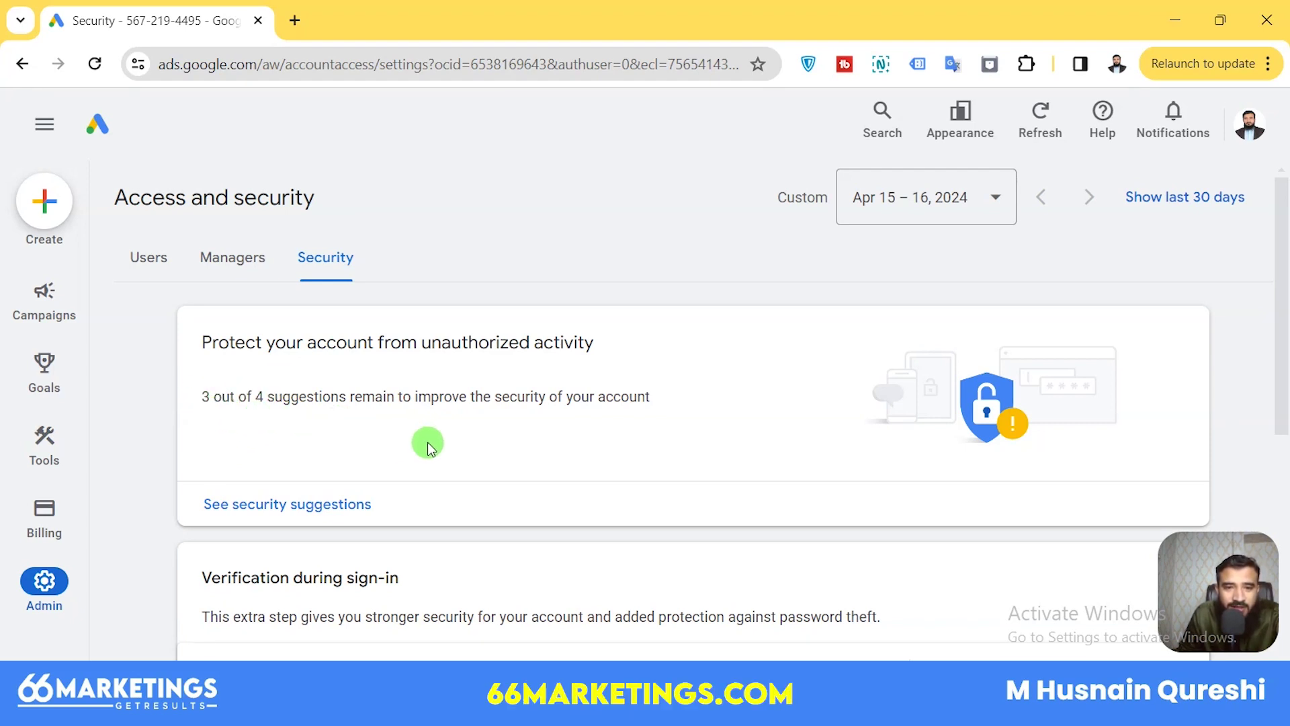
pyautogui.scroll(-6, 671, 461)
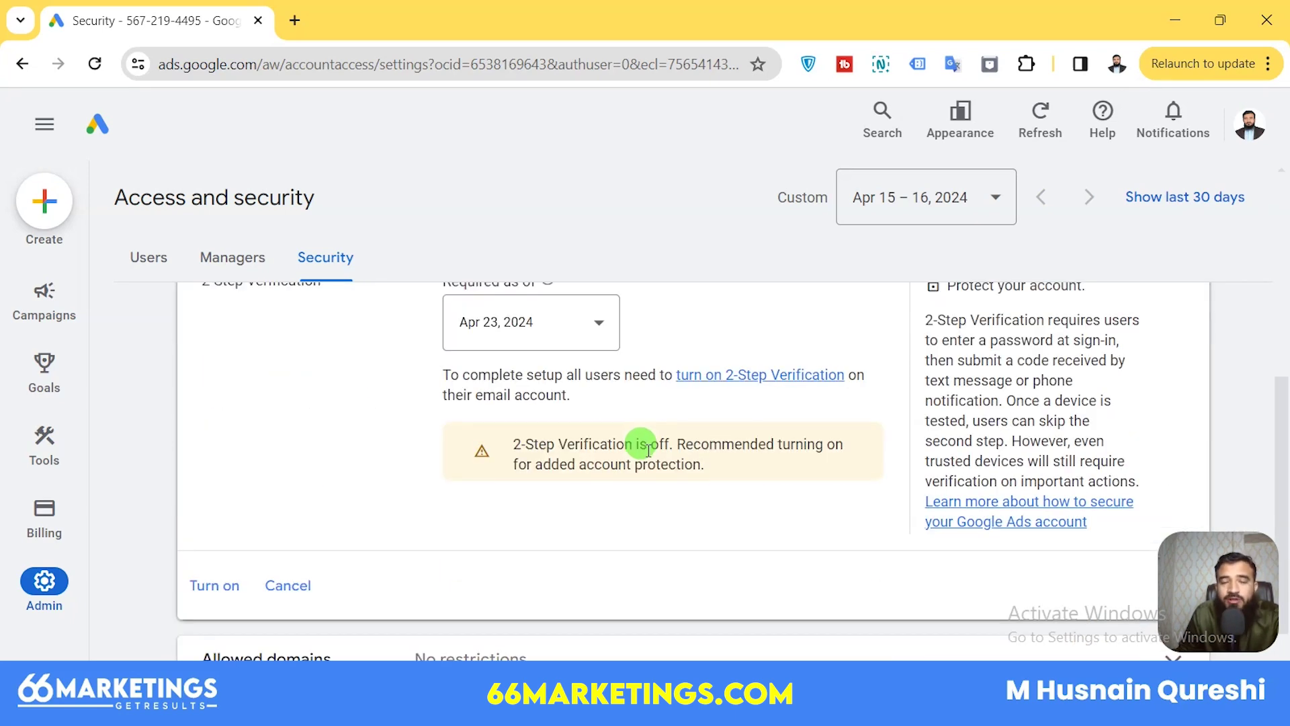
pyautogui.scroll(2, 649, 449)
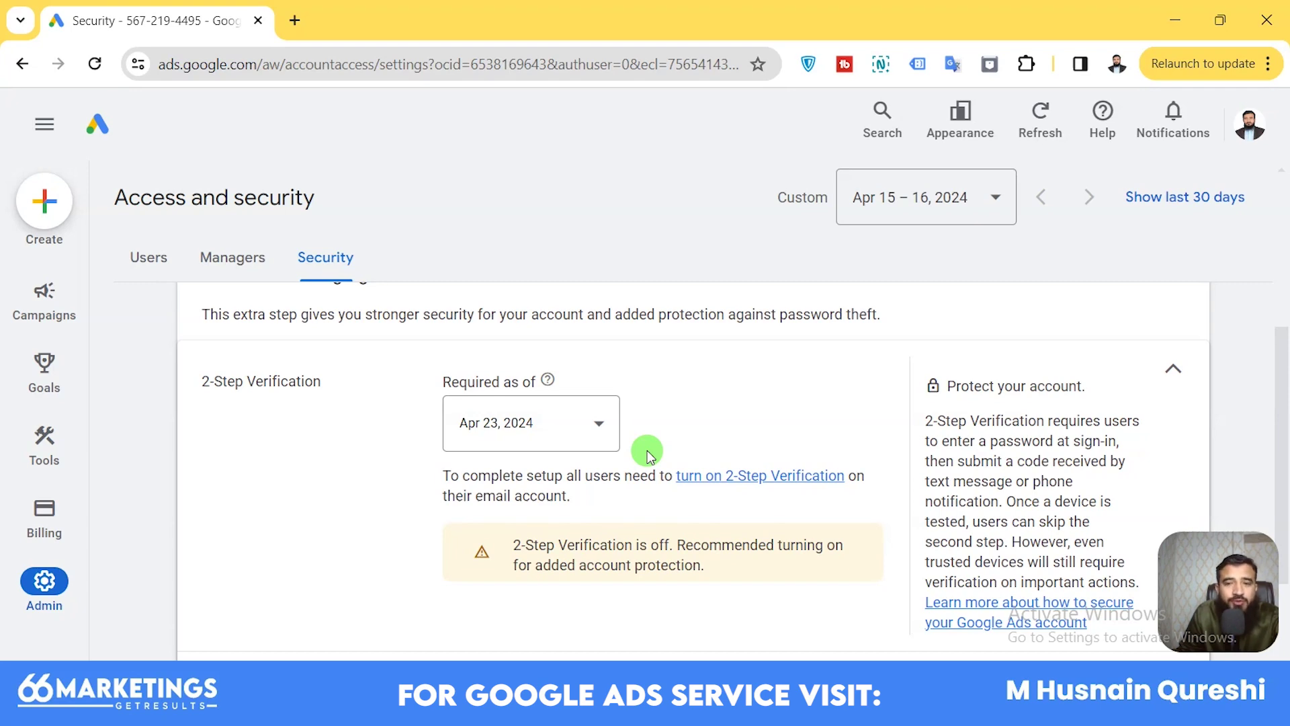
pyautogui.scroll(-3, 632, 431)
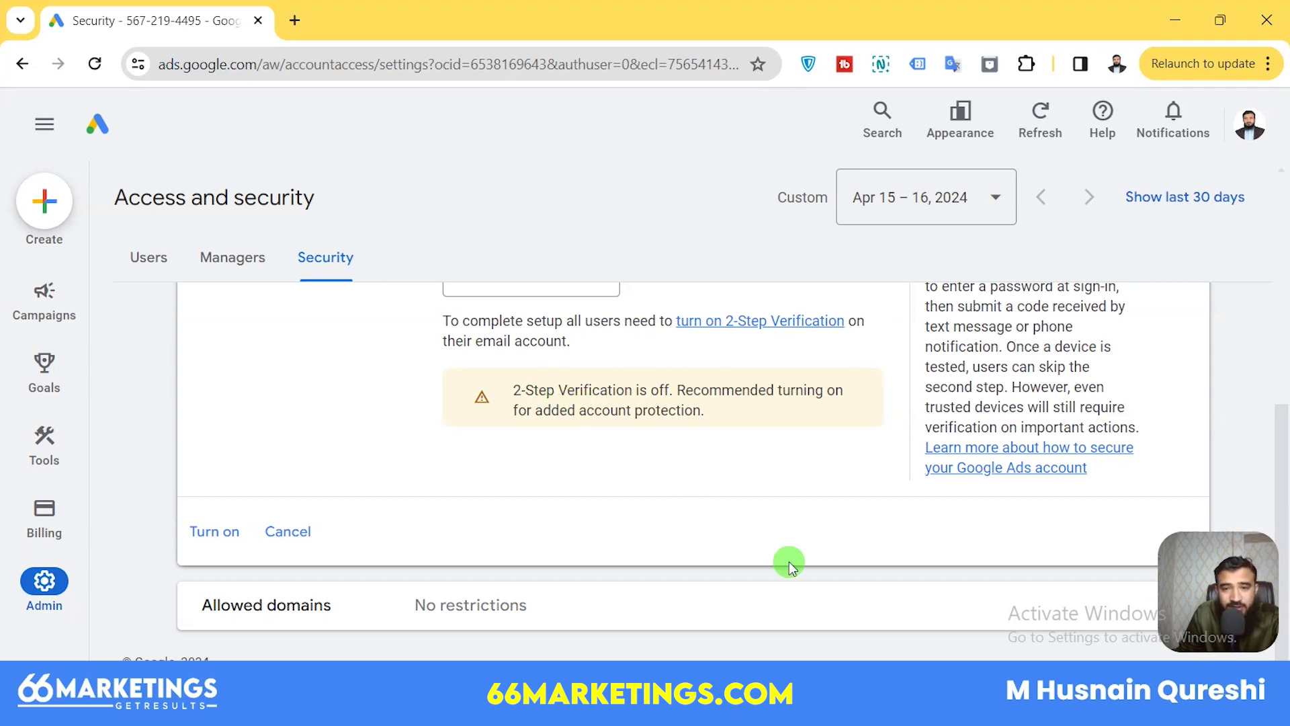
pyautogui.click(627, 609)
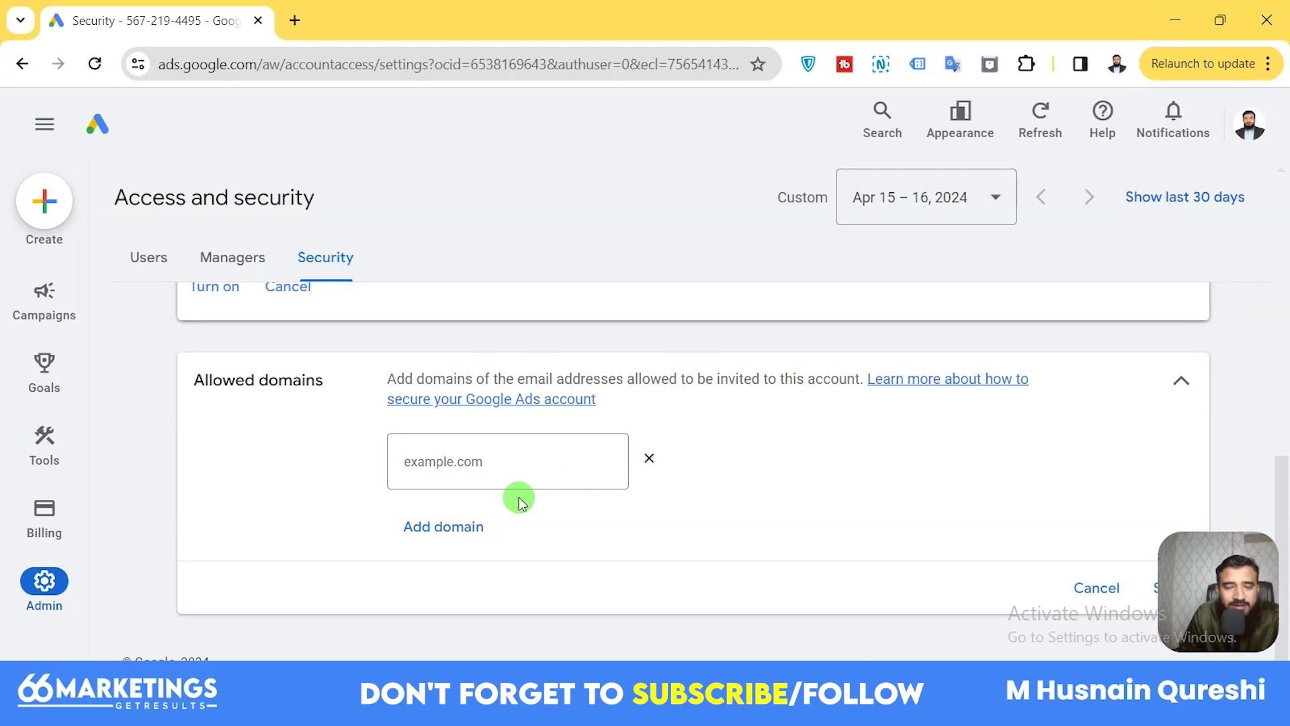
# Save 'gmail.comngs.com' as the only allowed email domain.
pyautogui.click(440, 453)
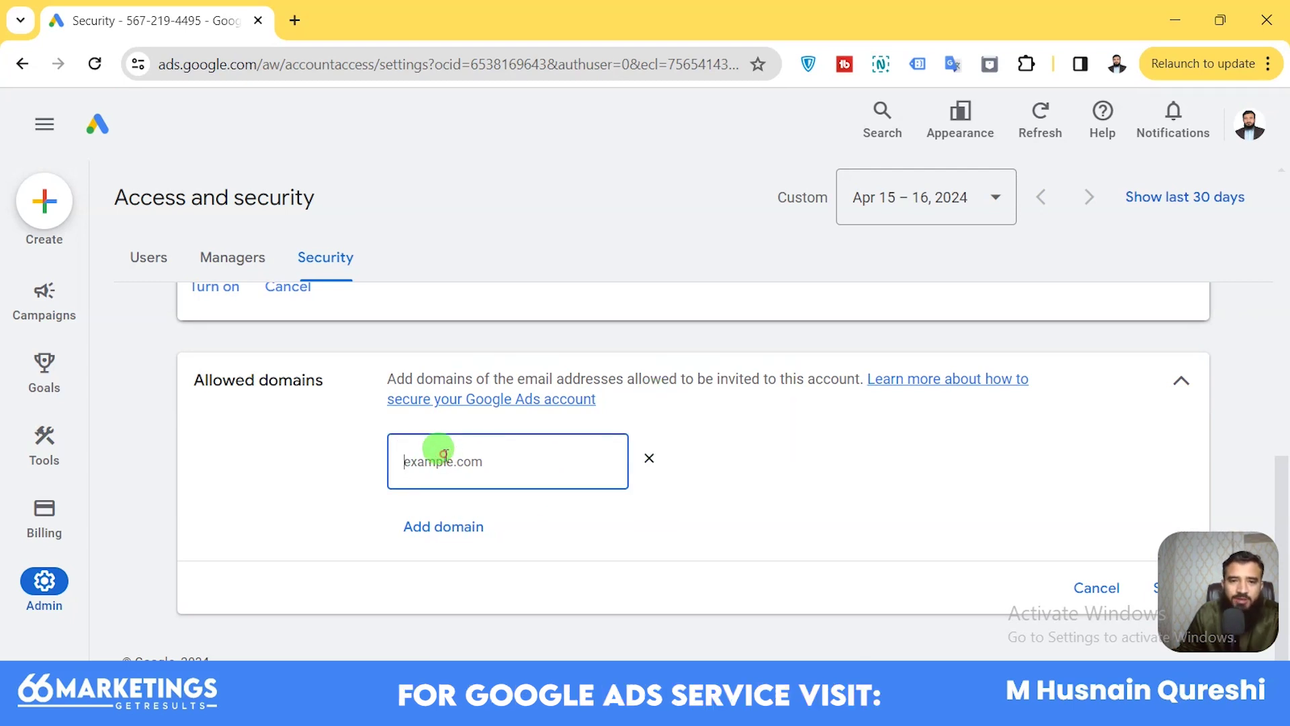
pyautogui.write('gmail.com')
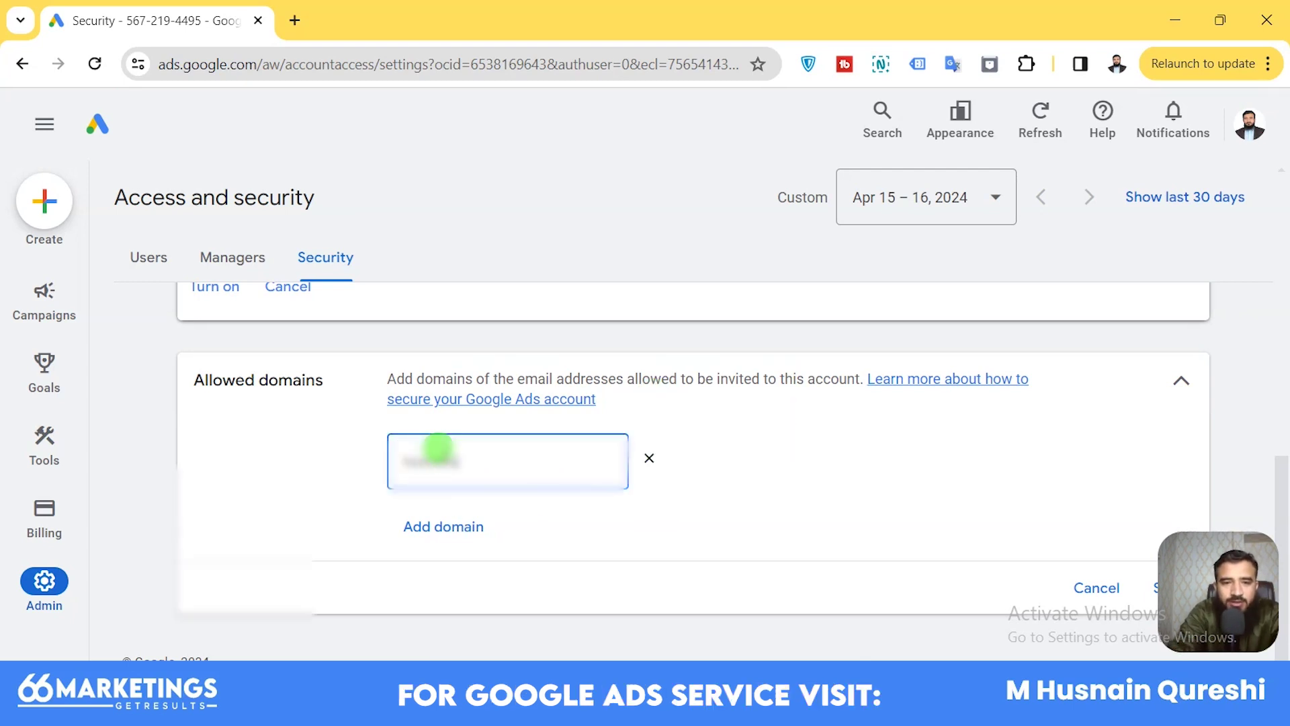
pyautogui.write('ngs.com')
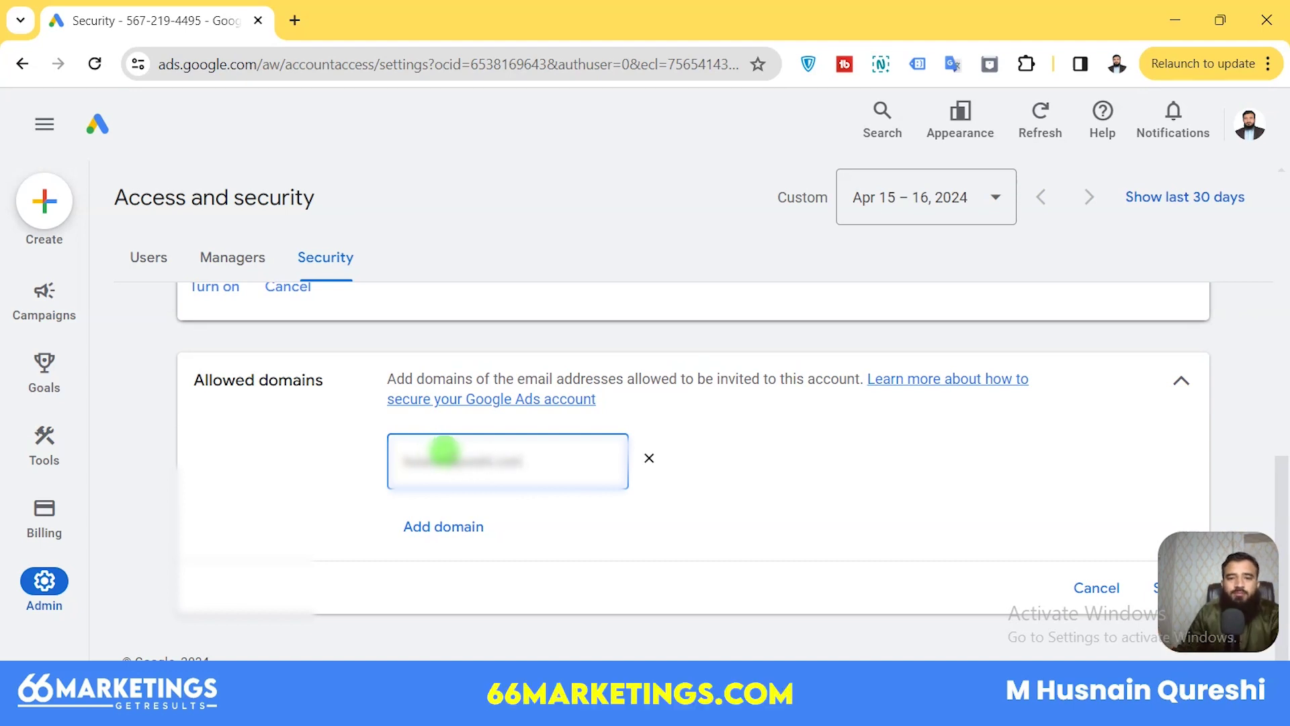
pyautogui.click(605, 521)
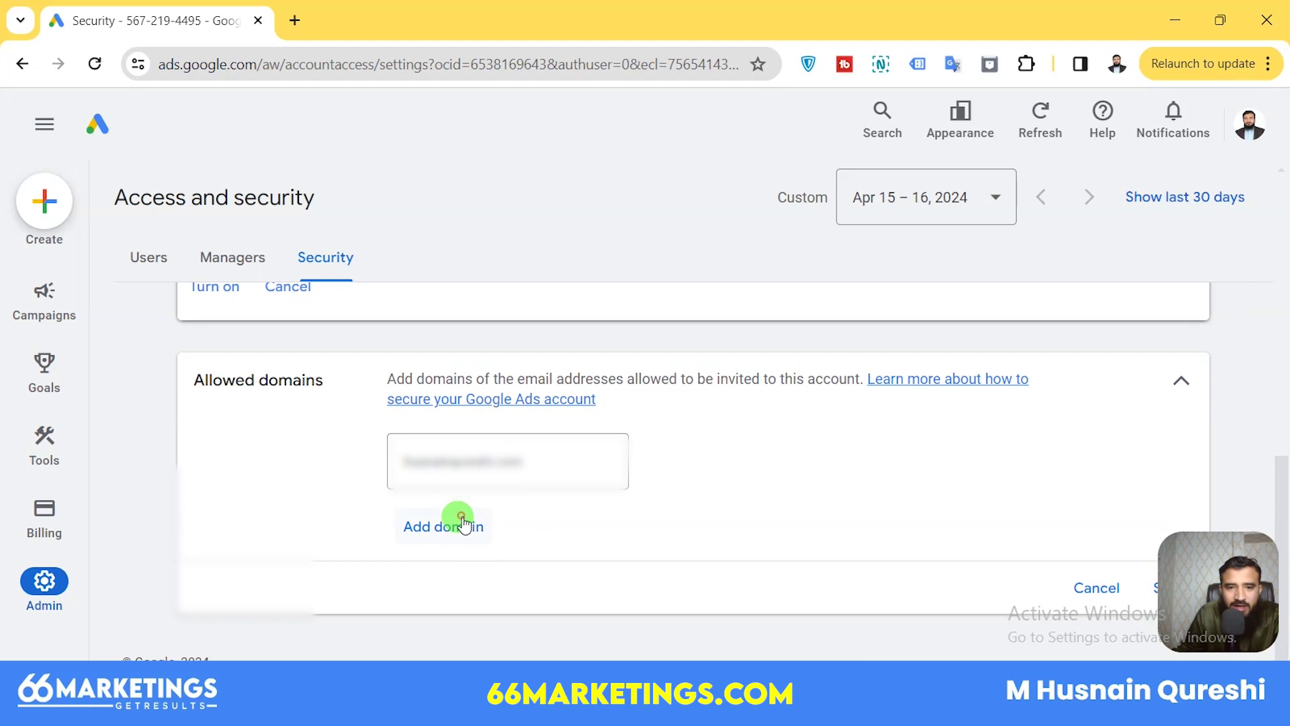
pyautogui.click(478, 548)
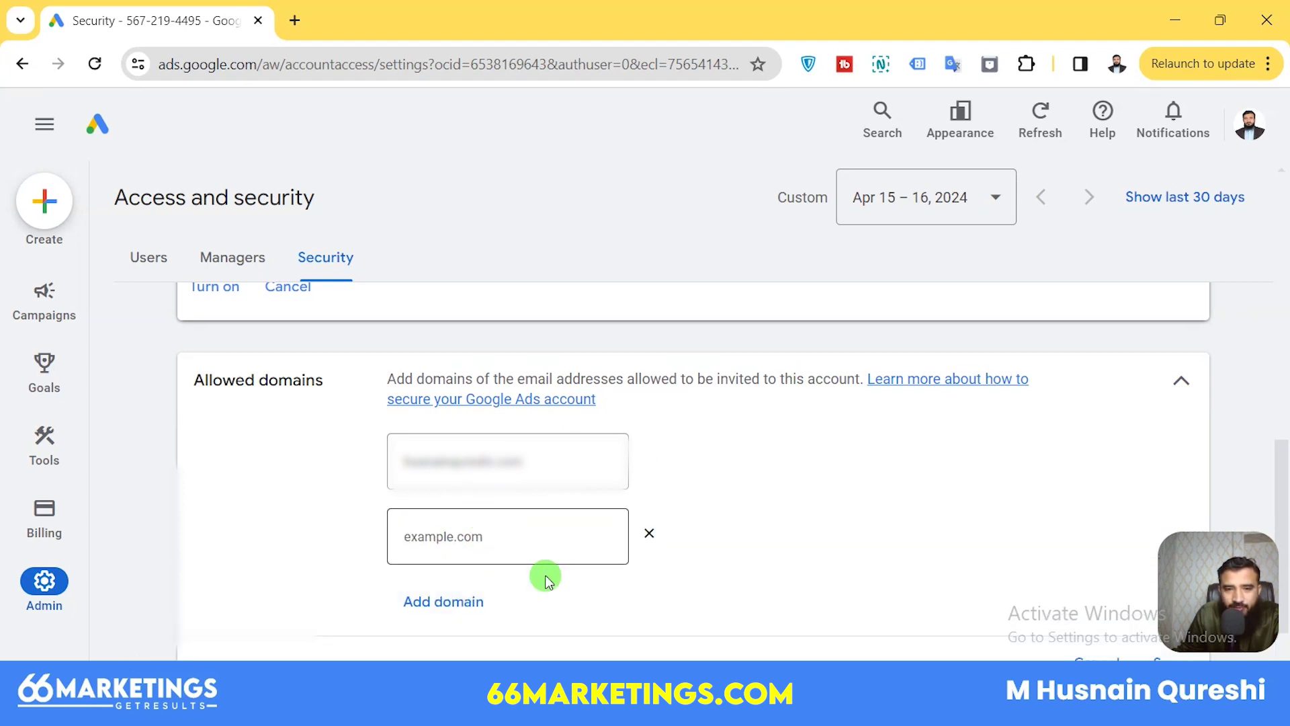
pyautogui.click(648, 532)
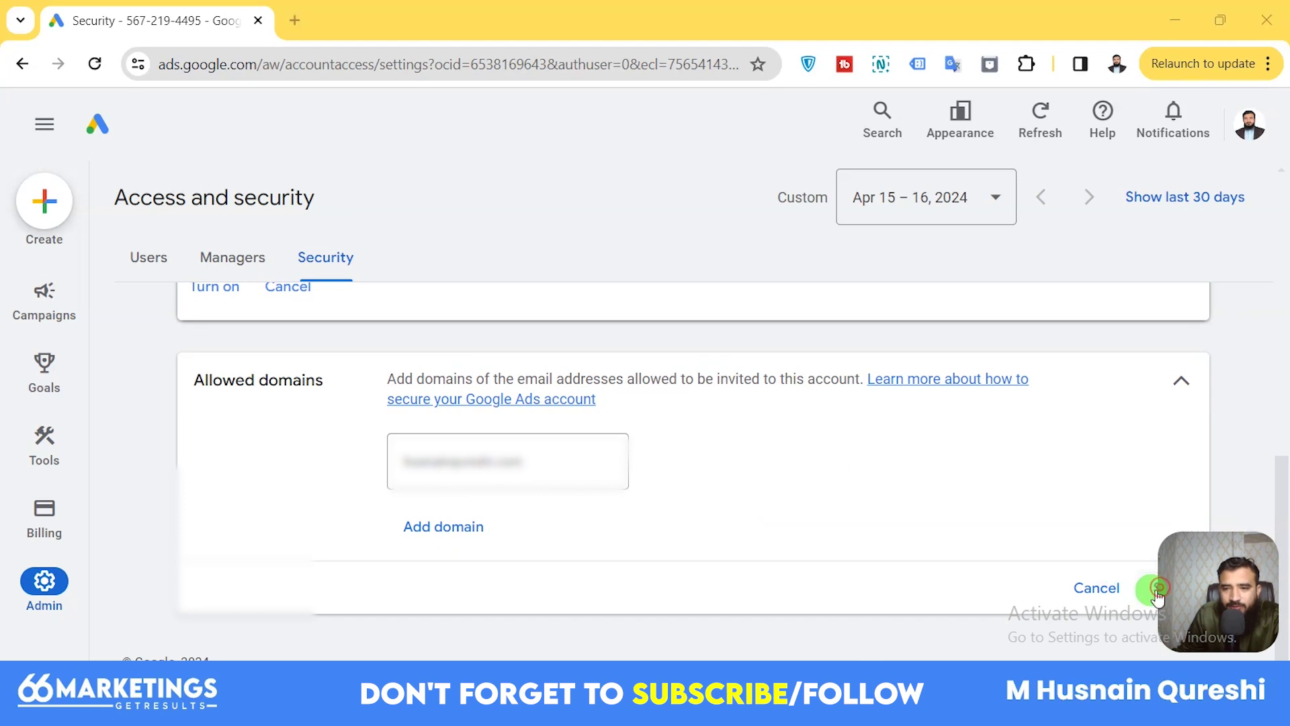
pyautogui.click(1151, 594)
pyautogui.click(521, 468)
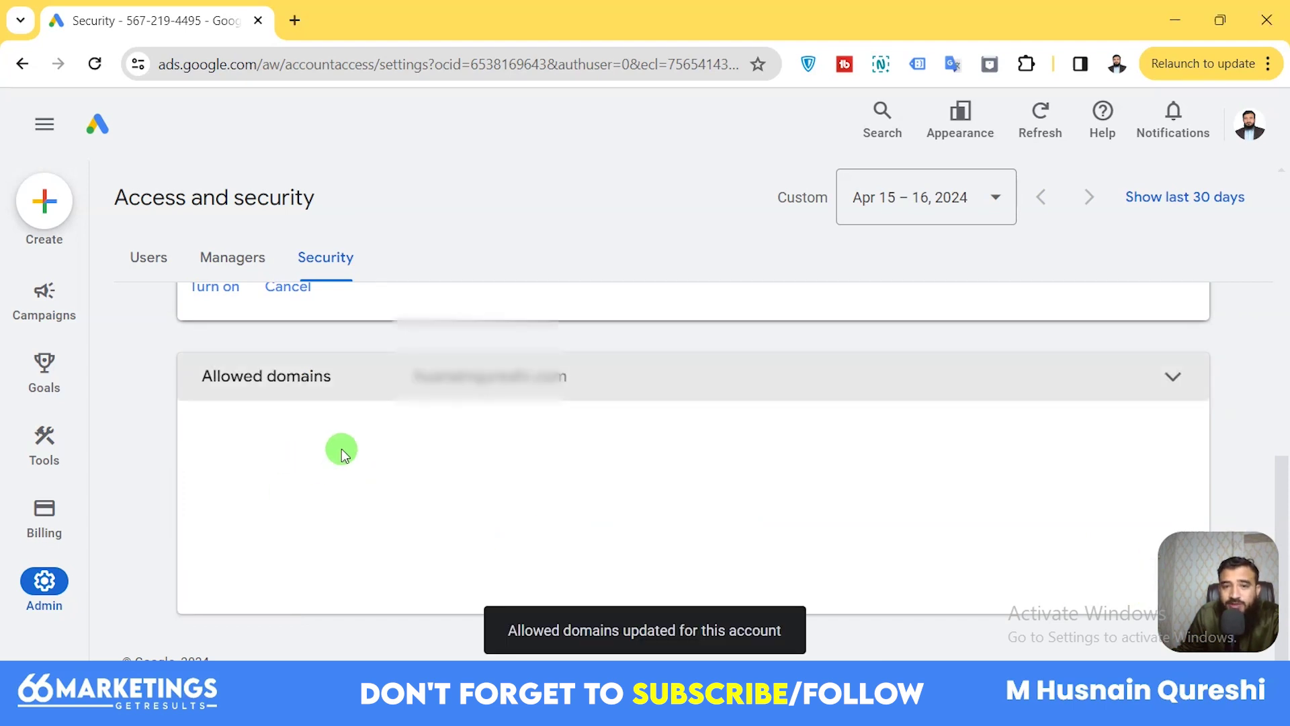
pyautogui.scroll(4, 376, 498)
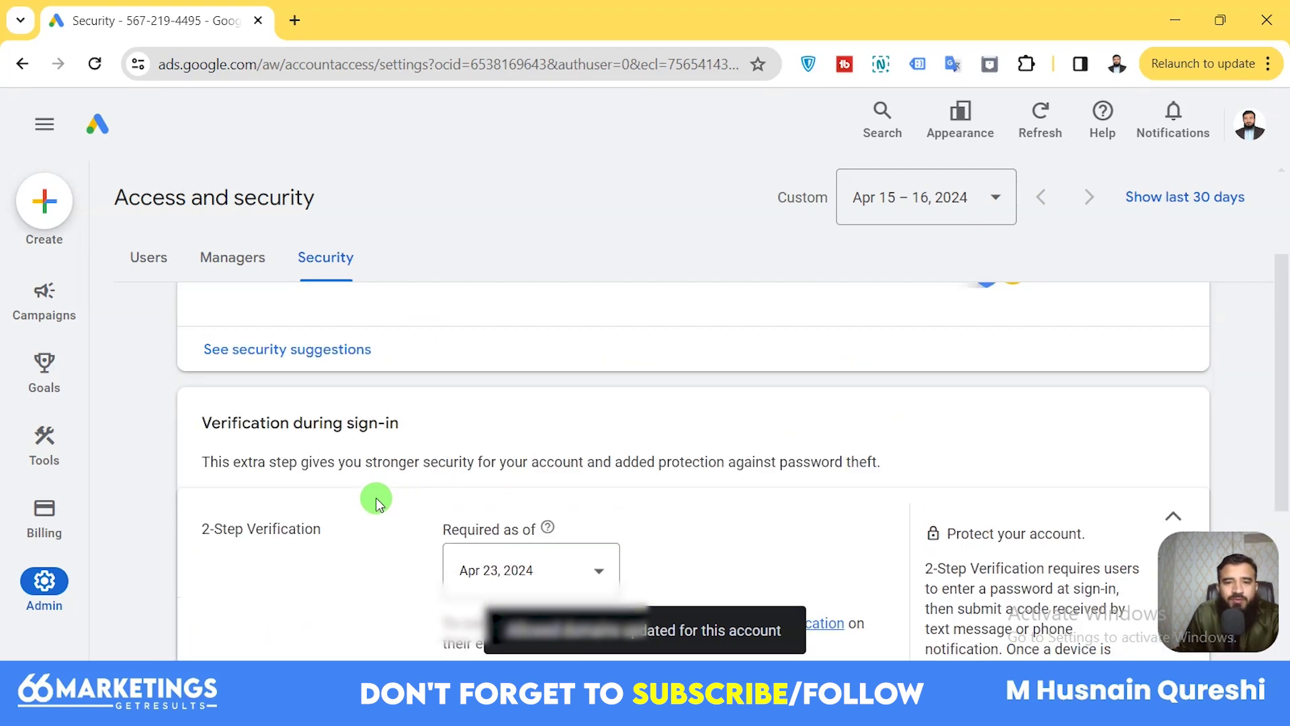
pyautogui.scroll(2, 426, 481)
pyautogui.scroll(-6, 426, 481)
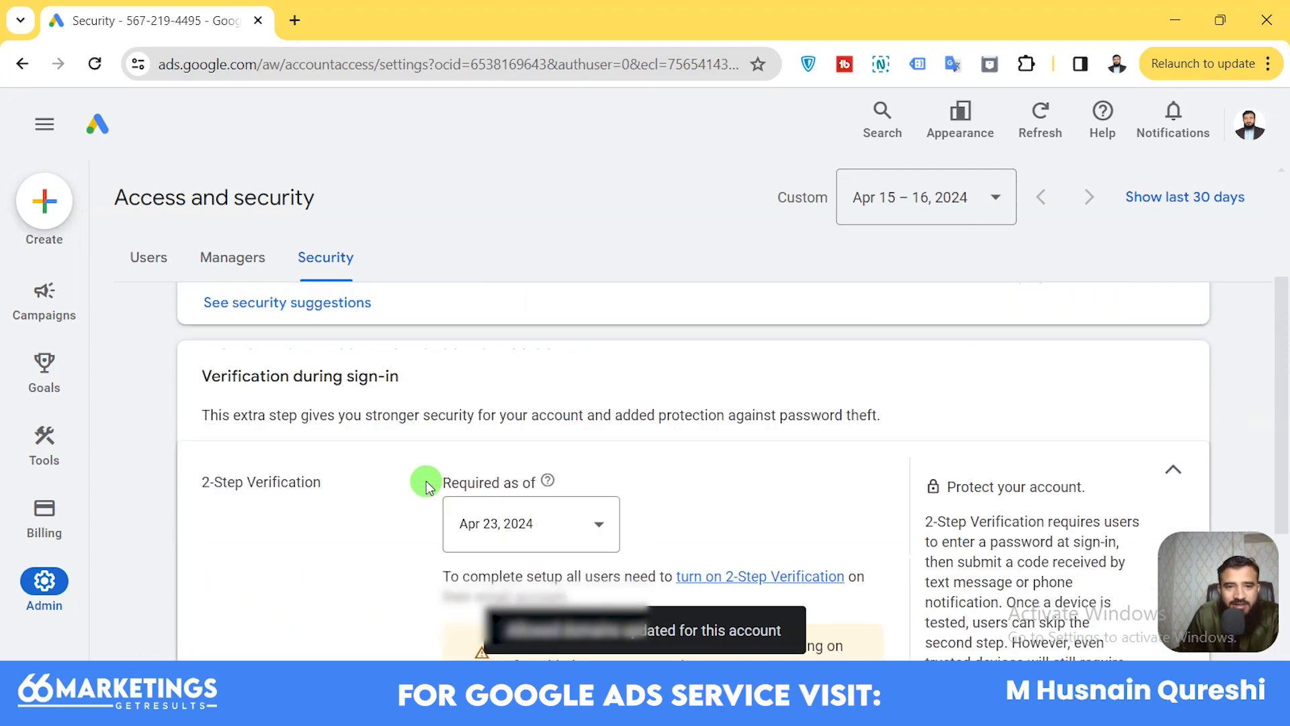